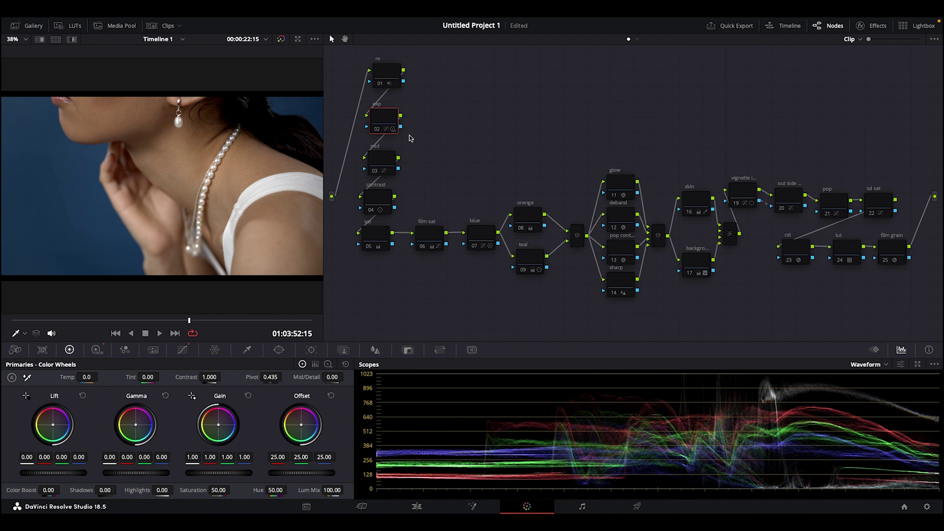
Toggle exp node 02 with Ctrl+D to compare the grade, and leave it bypassed.
{"action": "key", "text": "ctrl+d"}
{"action": "key", "text": "ctrl+d"}
{"action": "key", "text": "ctrl+d"}
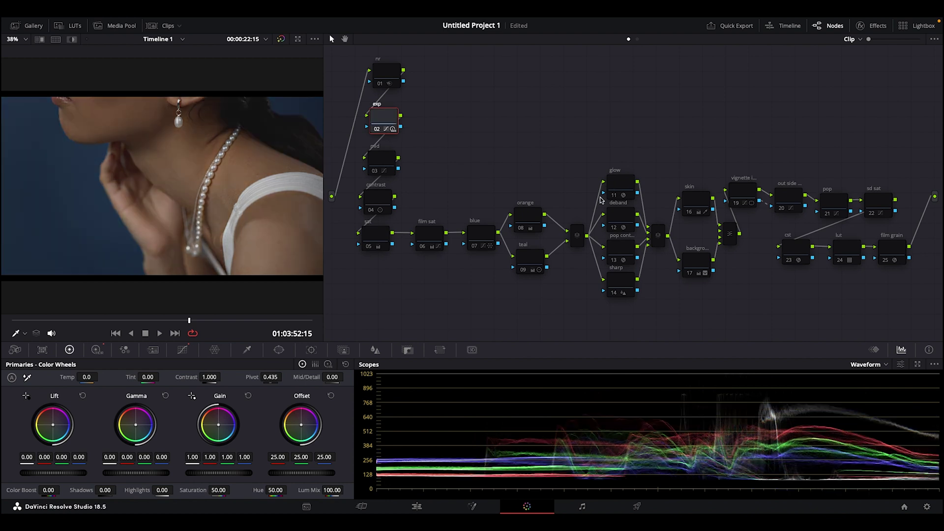
{"action": "key", "text": "ctrl+d"}
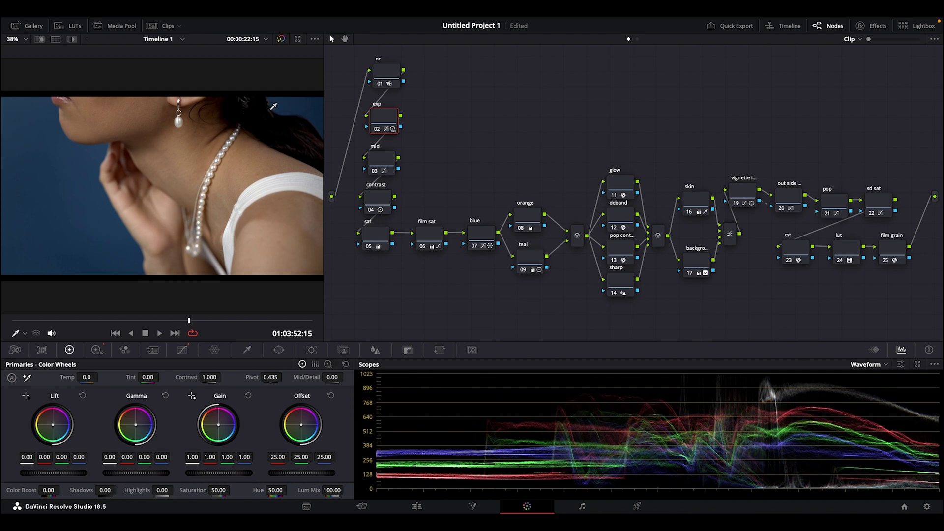
{"action": "key", "text": "ctrl+d"}
{"action": "key", "text": "ctrl+d"}
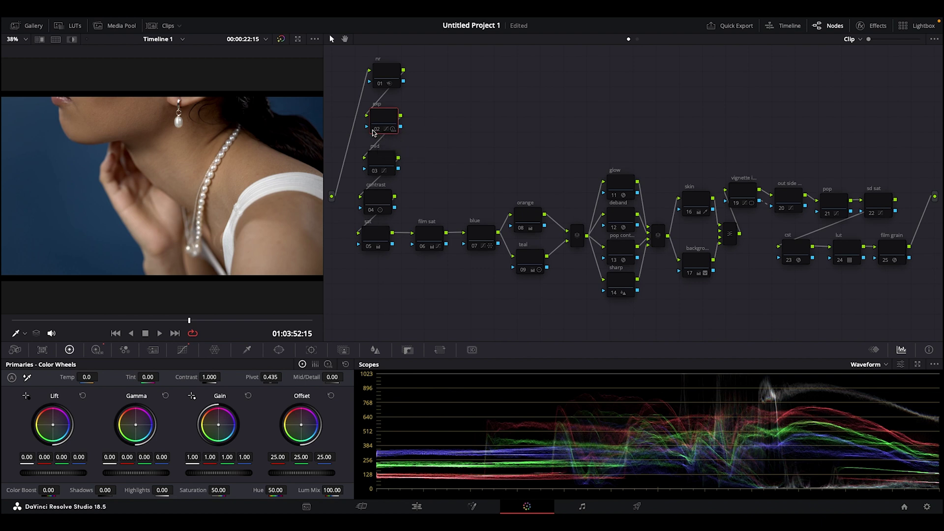
Re-enable the exp node and switch on node 03 'mid'.
{"action": "left_click", "coordinate": [377, 130]}
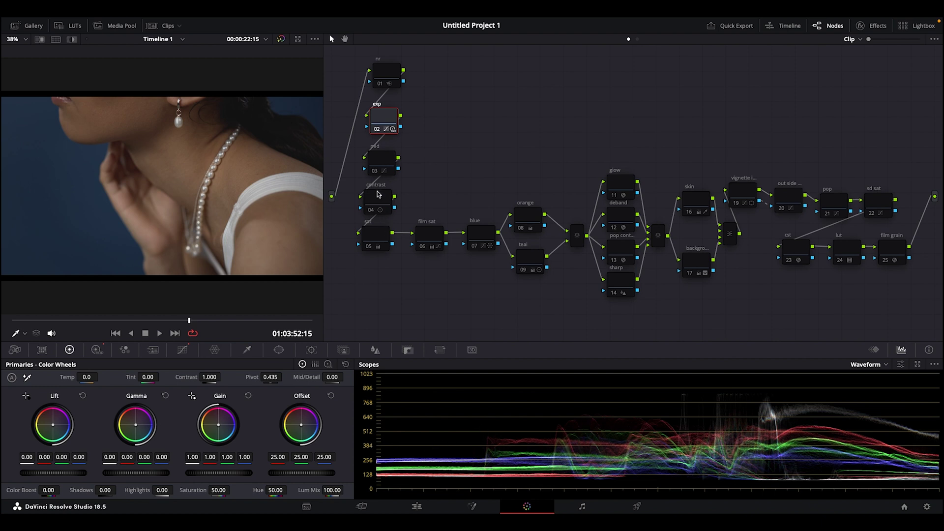
{"action": "left_click", "coordinate": [376, 158]}
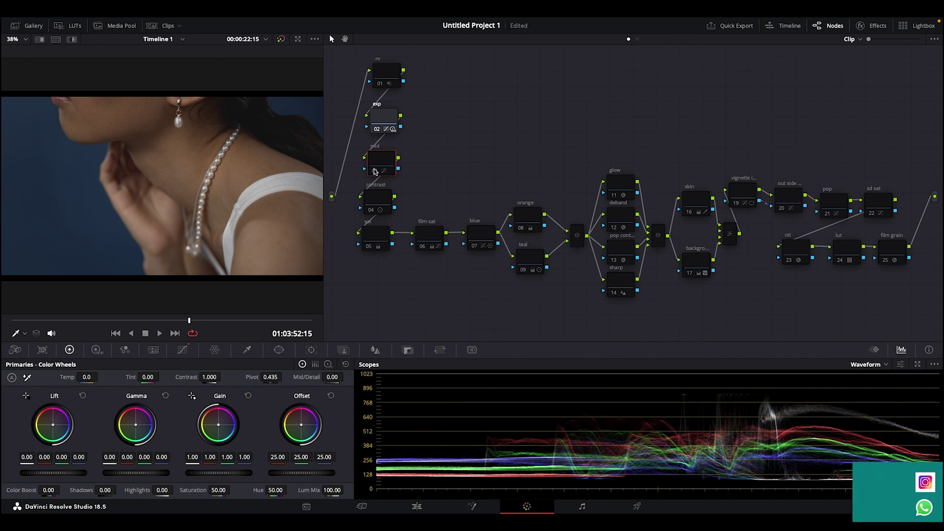
{"action": "left_click", "coordinate": [375, 171]}
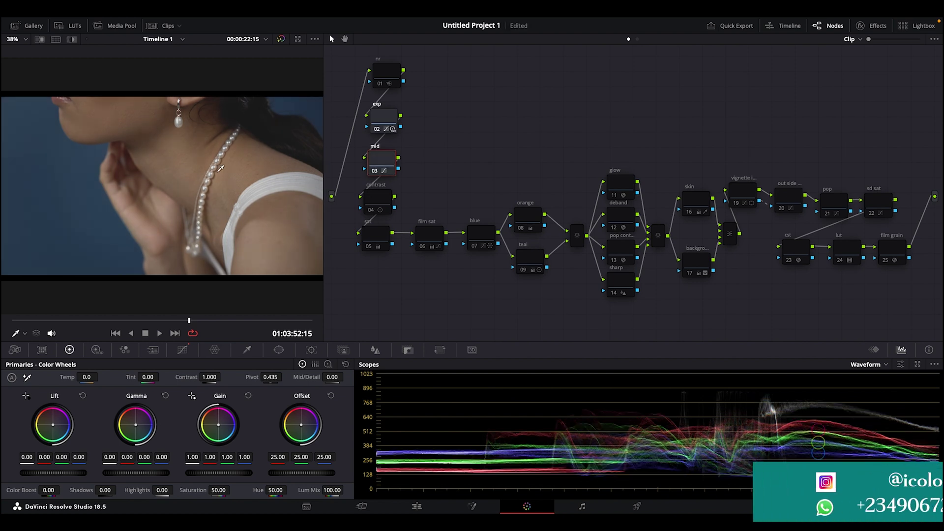
Check the contrast node, then show exp's HDR wheels: Shadow Exp −0.57, Light Exp −0.78.
{"action": "left_click", "coordinate": [383, 198]}
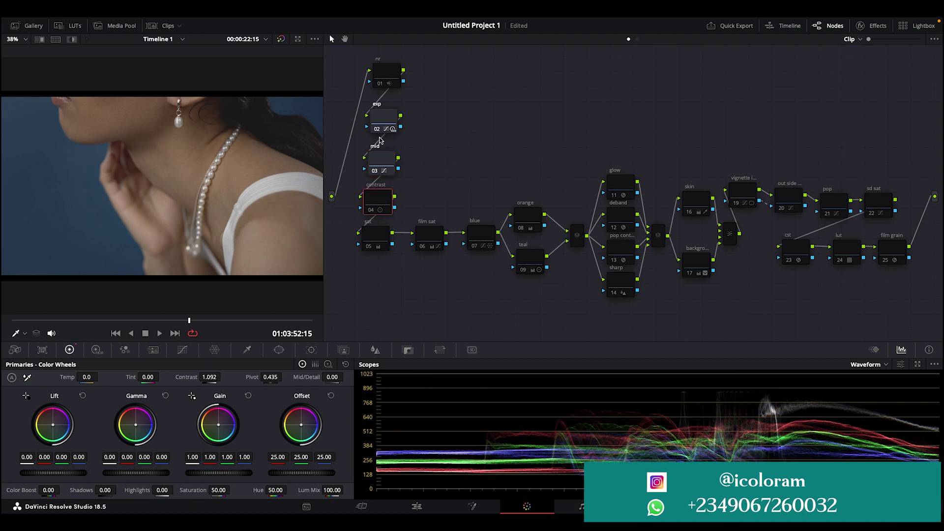
{"action": "left_click", "coordinate": [383, 115]}
{"action": "left_click", "coordinate": [97, 349]}
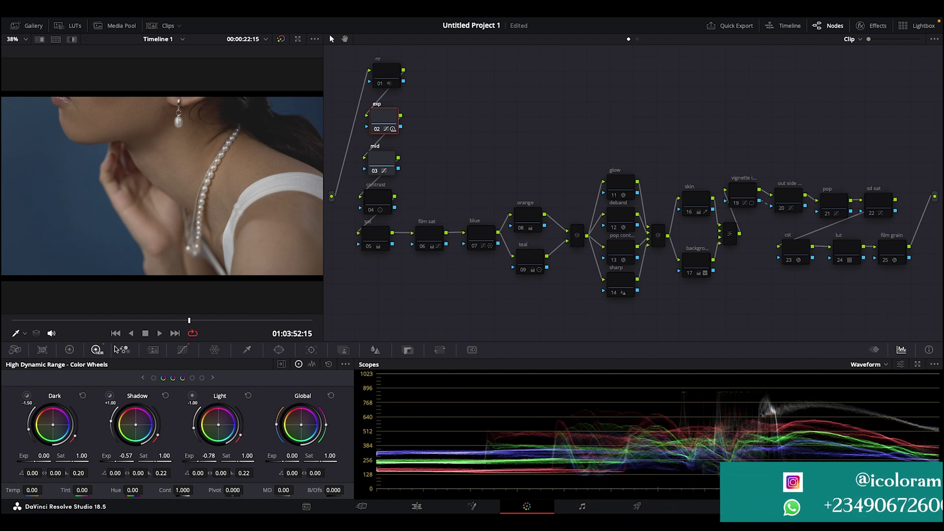
Review the custom curves of the exp and mid nodes.
{"action": "left_click", "coordinate": [182, 350]}
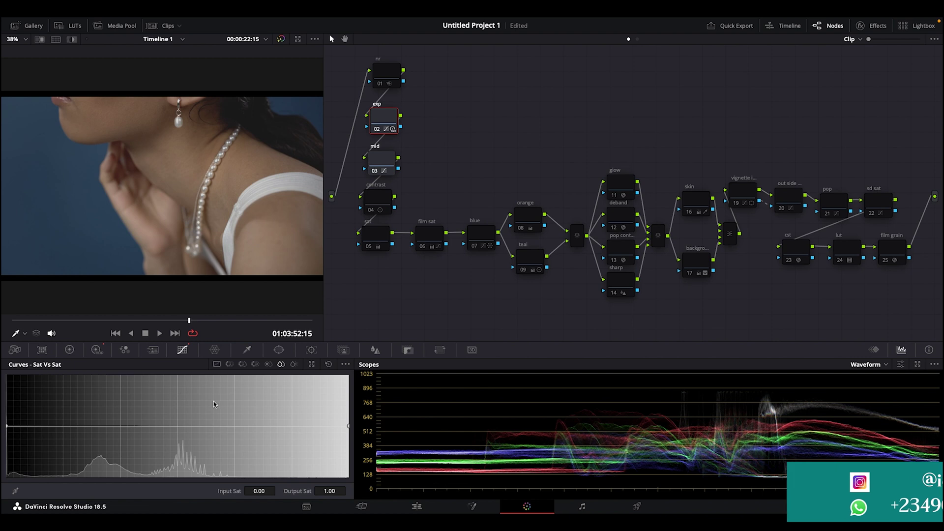
{"action": "left_click", "coordinate": [216, 365]}
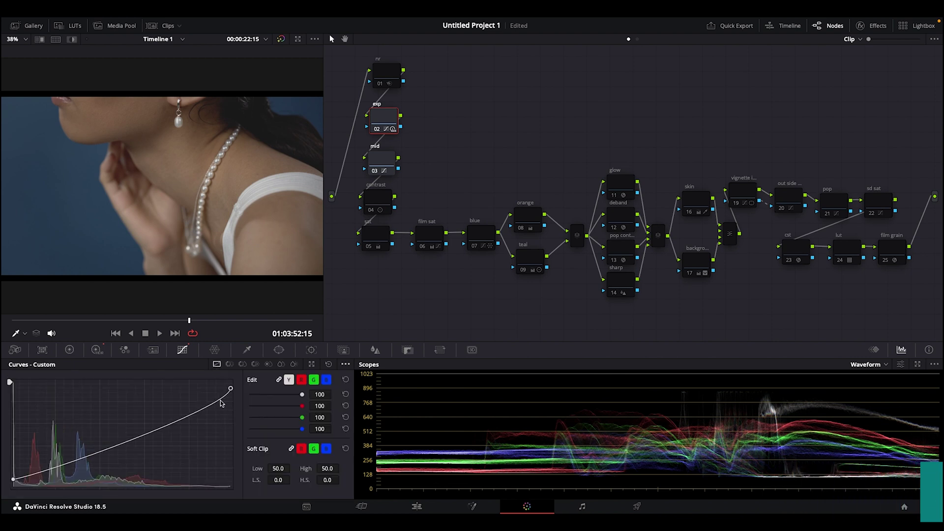
{"action": "left_click", "coordinate": [379, 170]}
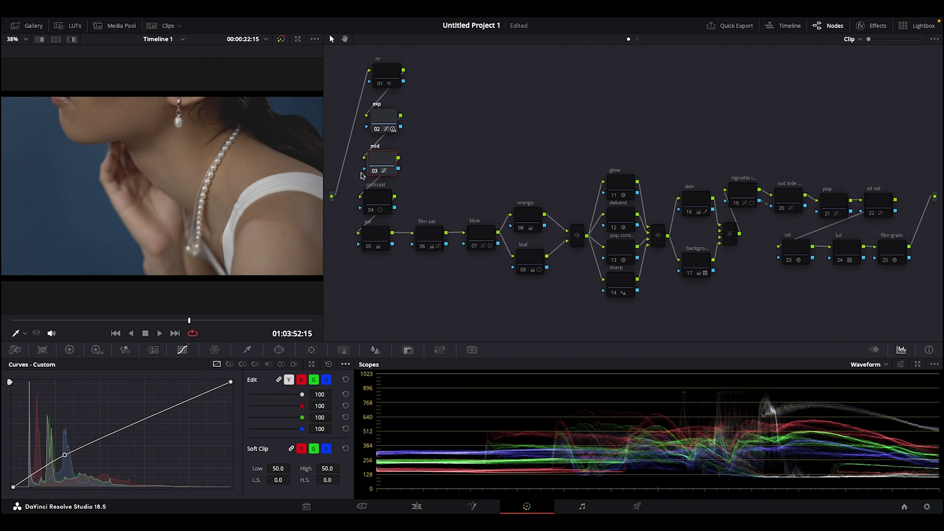
Enable contrast node 04 and view its Contrast 1.092, pivot 0.435 in Primaries.
{"action": "left_click", "coordinate": [376, 199]}
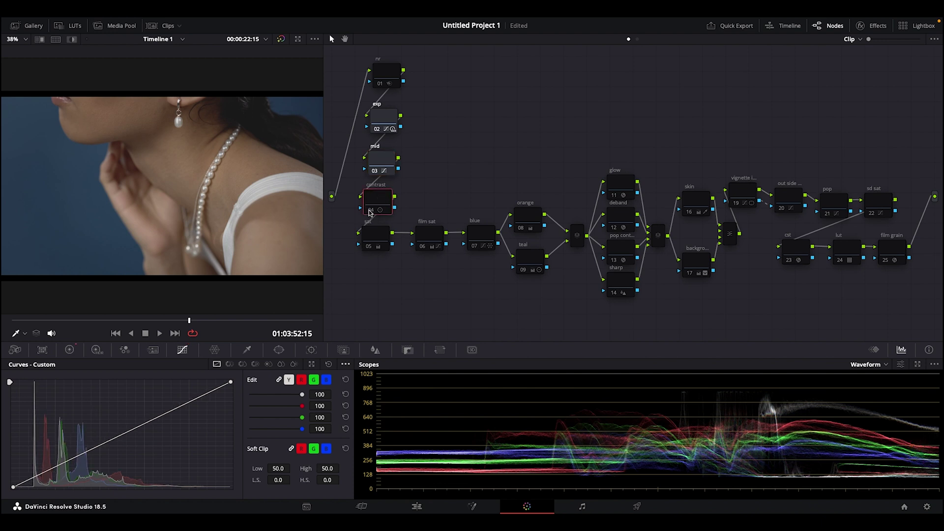
{"action": "key", "text": "ctrl+d"}
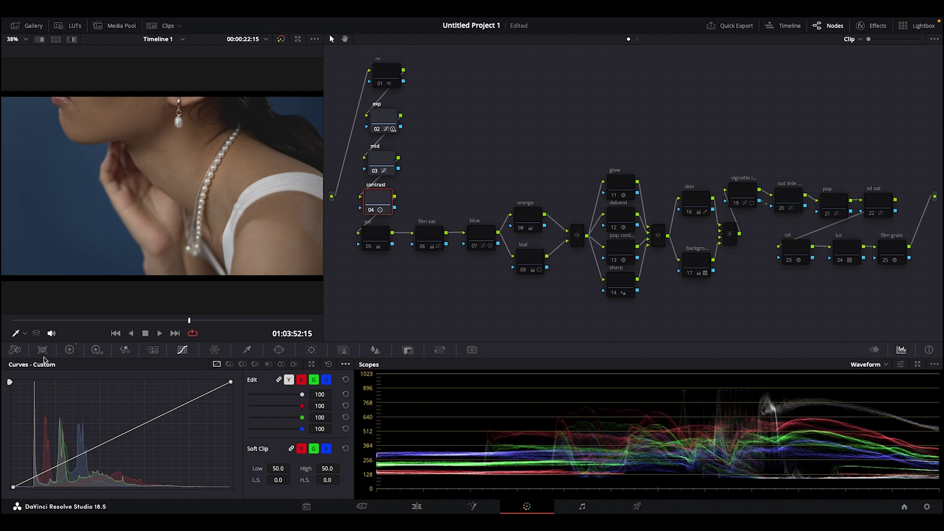
{"action": "left_click", "coordinate": [69, 350]}
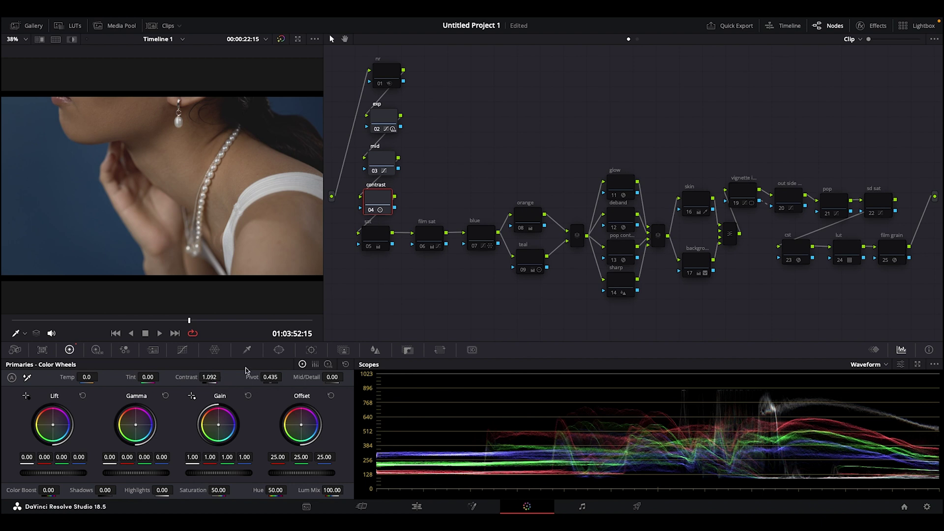
Enable sat node 05 at 82.60 saturation and reset film sat's Sat vs Sat curve to flat.
{"action": "left_click", "coordinate": [378, 238]}
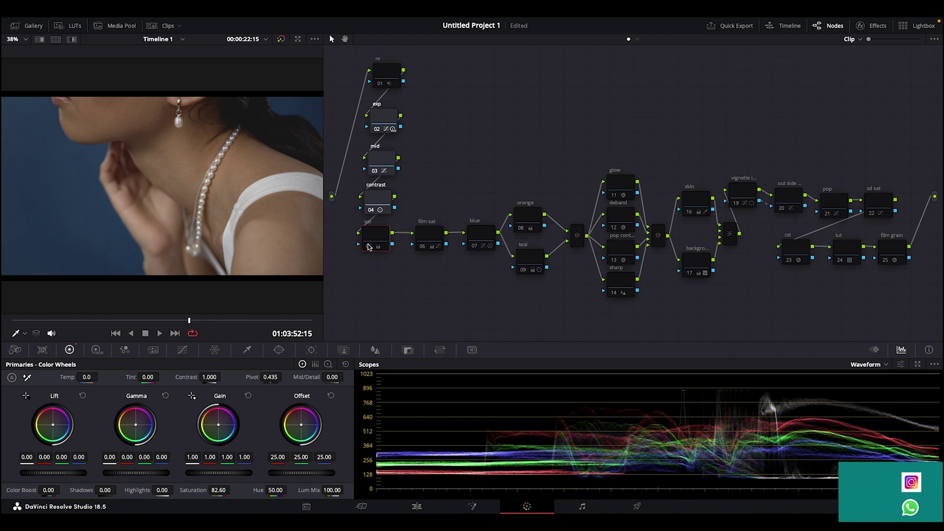
{"action": "key", "text": "ctrl+d"}
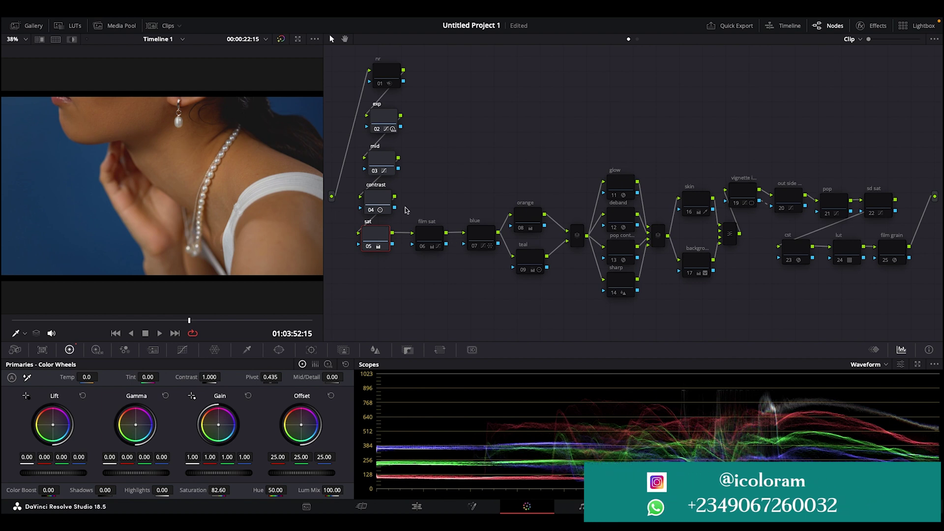
{"action": "left_click", "coordinate": [429, 236]}
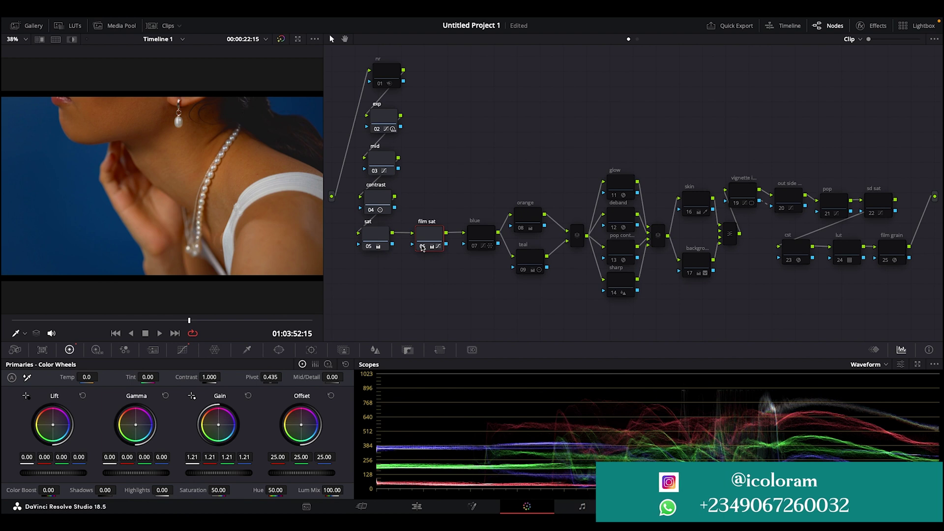
{"action": "left_click", "coordinate": [183, 350]}
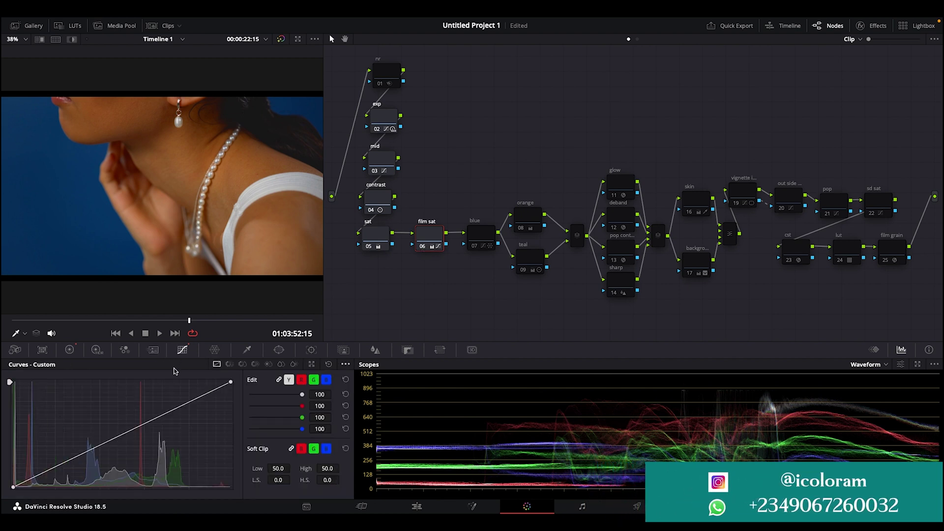
{"action": "left_click", "coordinate": [229, 364]}
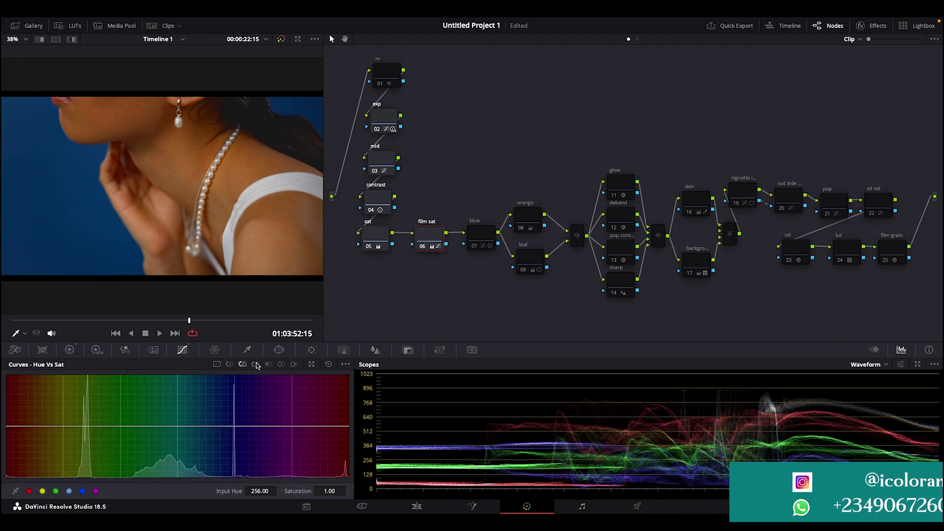
{"action": "left_click", "coordinate": [282, 364]}
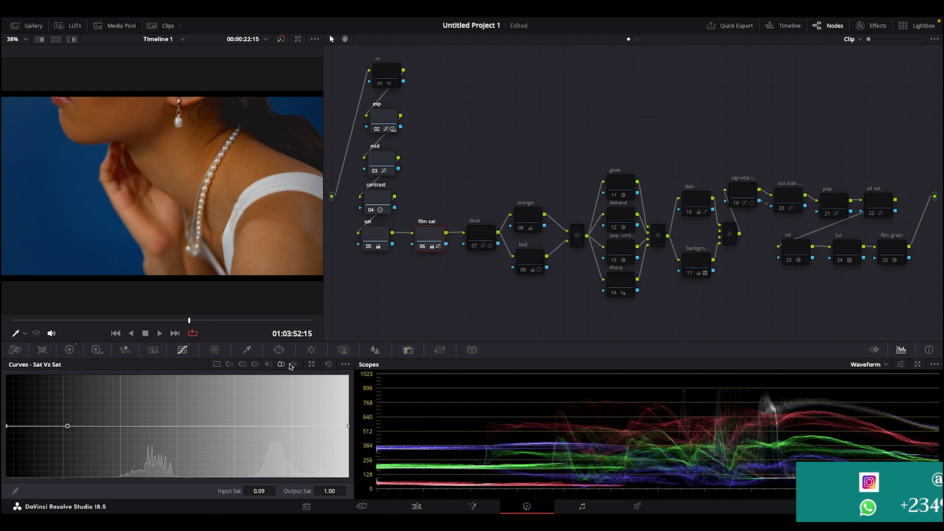
{"action": "left_click", "coordinate": [328, 364]}
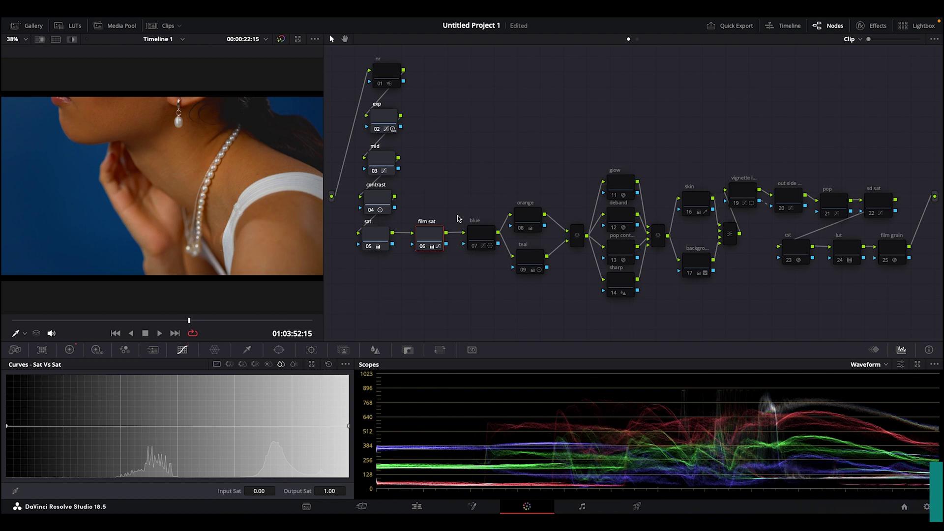
Check film sat's HSV color space and Channel 2 setting, returning to its Gain 1.21 wheels.
{"action": "right_click", "coordinate": [432, 236]}
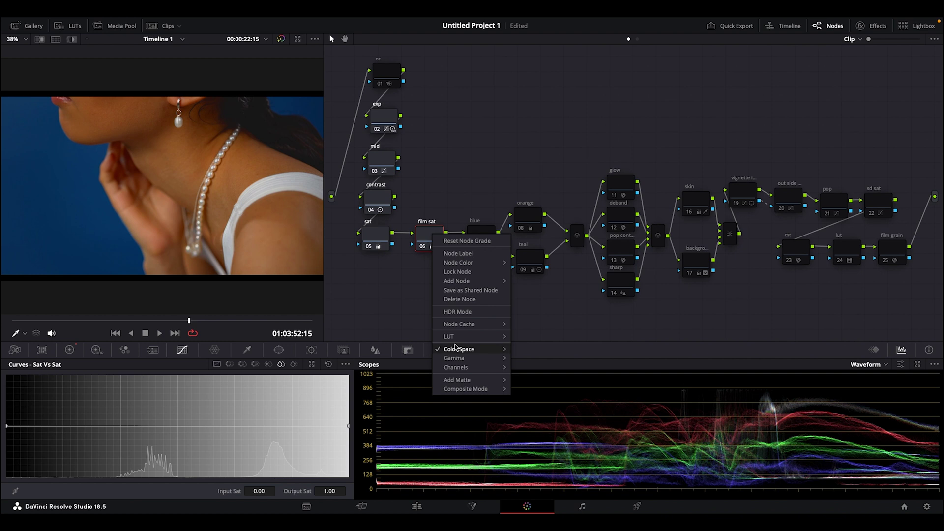
{"action": "mouse_move", "coordinate": [456, 352]}
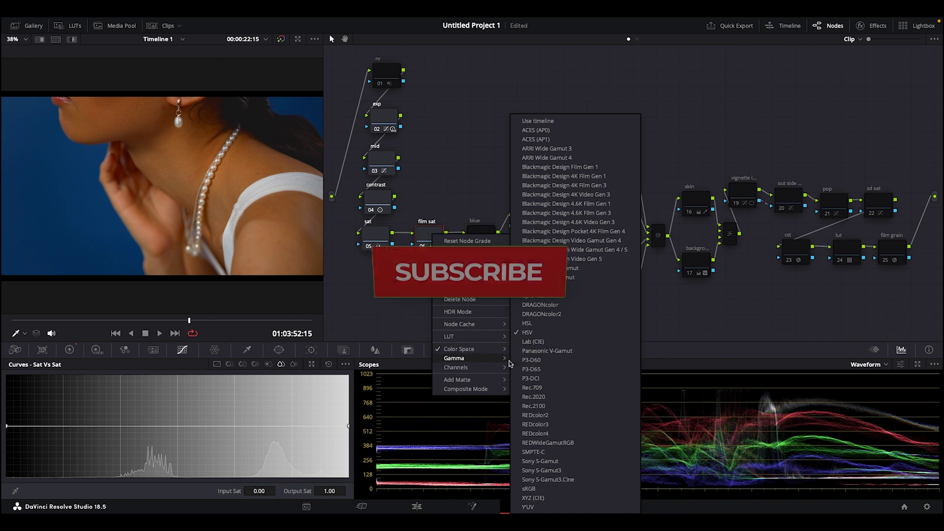
{"action": "mouse_move", "coordinate": [511, 370]}
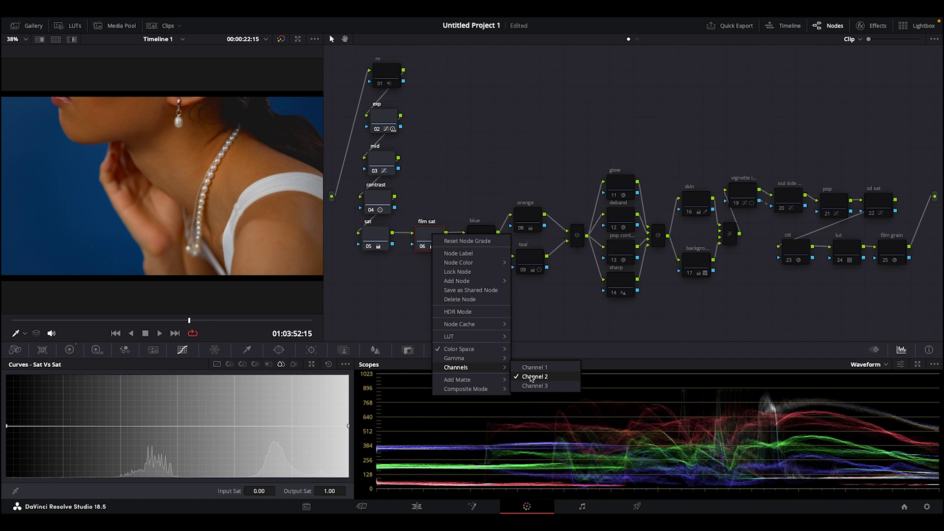
{"action": "left_click", "coordinate": [70, 350]}
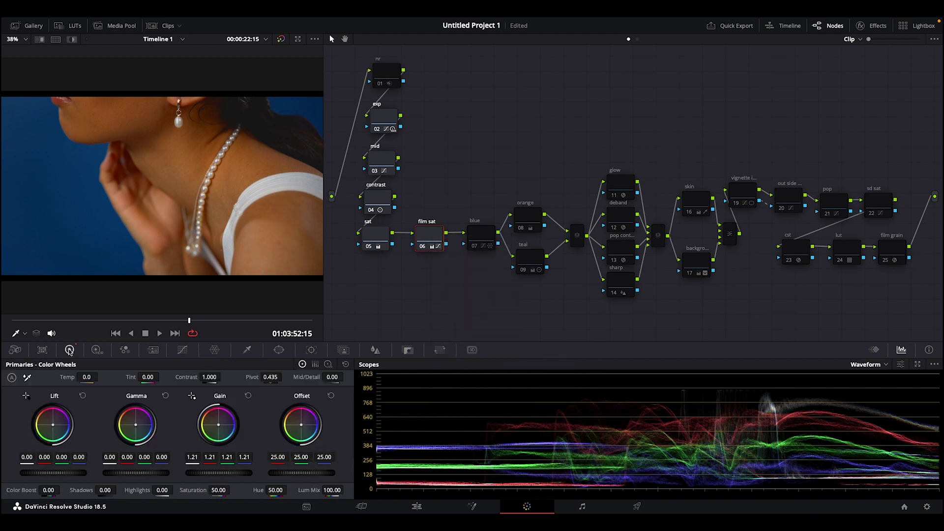
Enable the blue node and compare its warper and Hue vs Sat curve (0.89 at hue 205.74).
{"action": "left_click", "coordinate": [485, 239]}
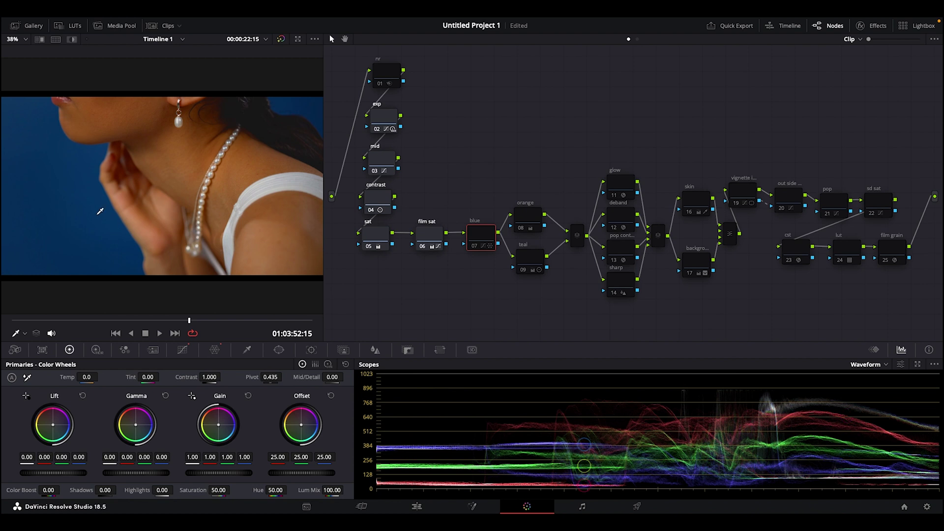
{"action": "left_click", "coordinate": [476, 247]}
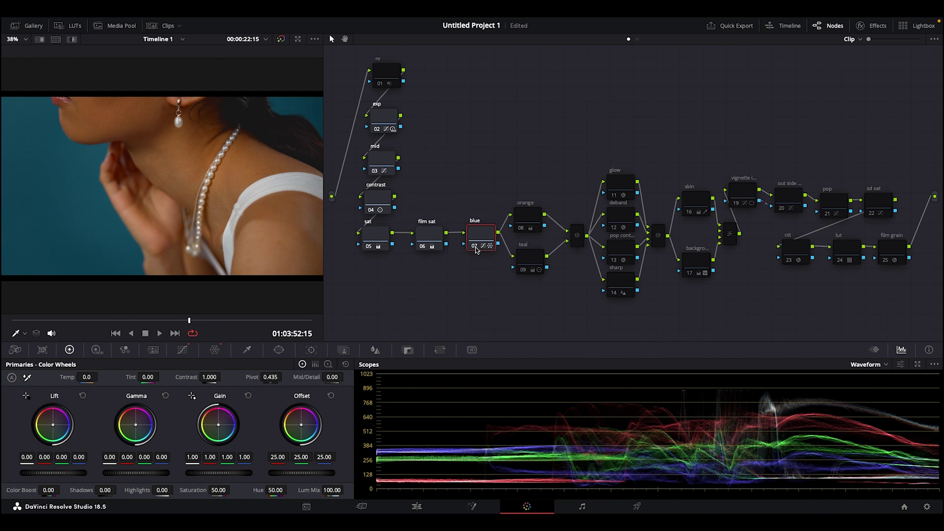
{"action": "left_click", "coordinate": [215, 351]}
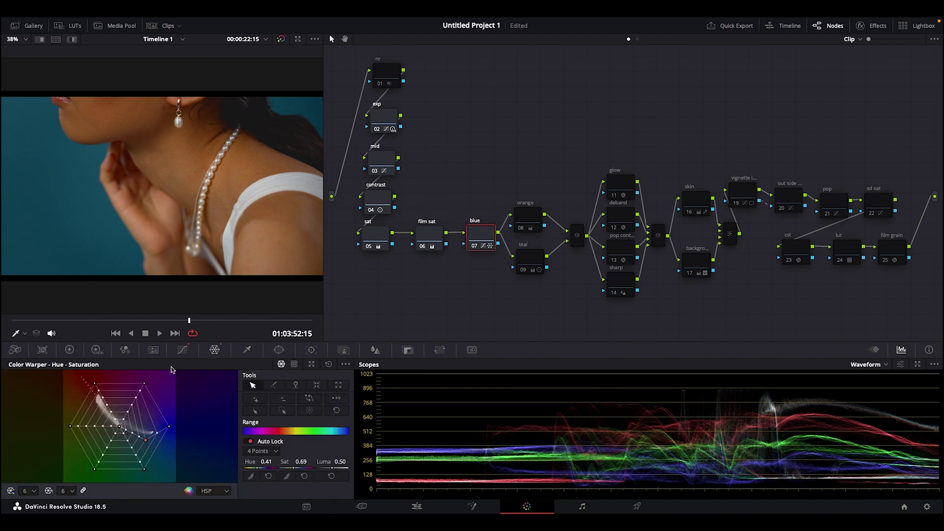
{"action": "left_click", "coordinate": [194, 349]}
{"action": "left_click", "coordinate": [242, 365]}
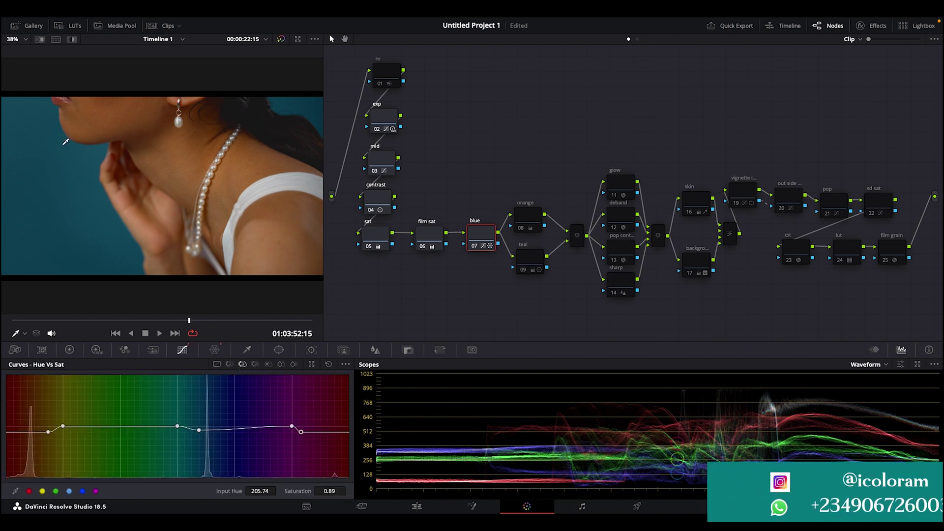
{"action": "left_click", "coordinate": [215, 350]}
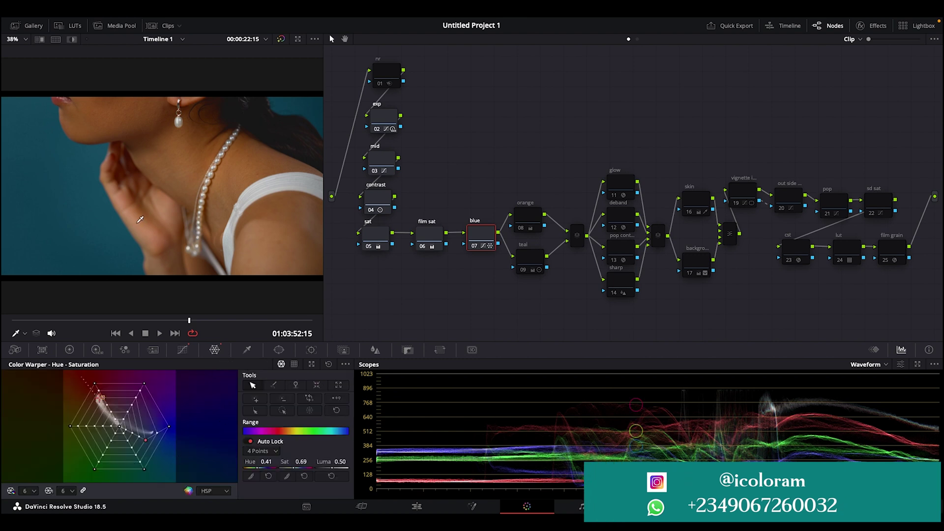
{"action": "left_click", "coordinate": [183, 349]}
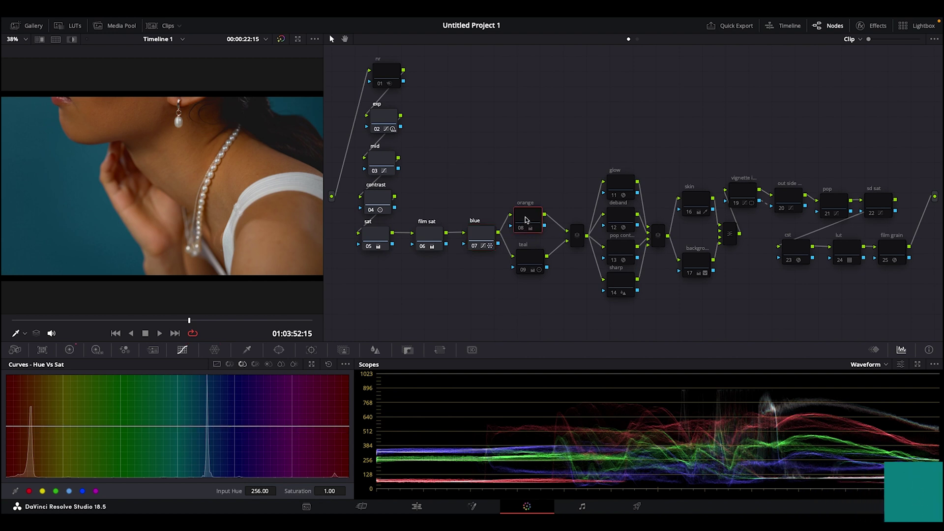
Turn on the orange, teal and glow nodes, with teal's Gamma shift (-0.04, 0.01, 0.02).
{"action": "key", "text": "ctrl+d"}
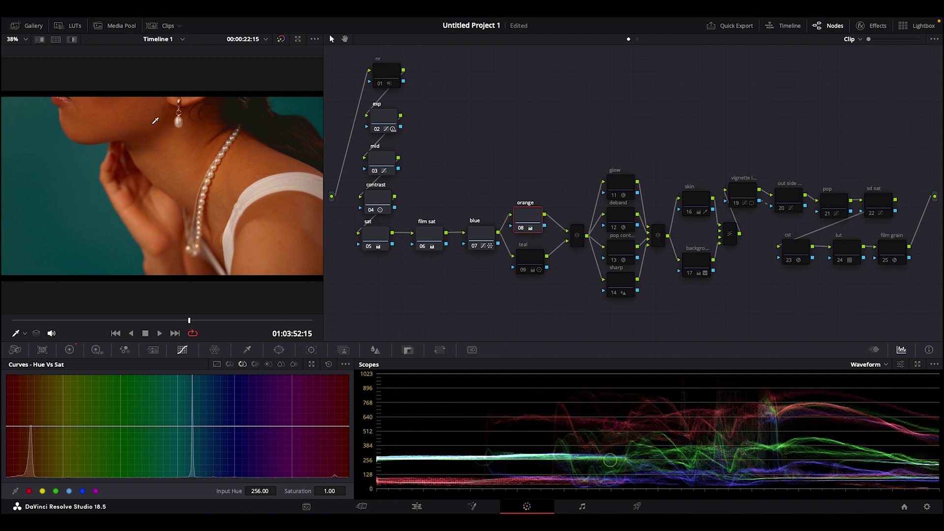
{"action": "left_click", "coordinate": [72, 350]}
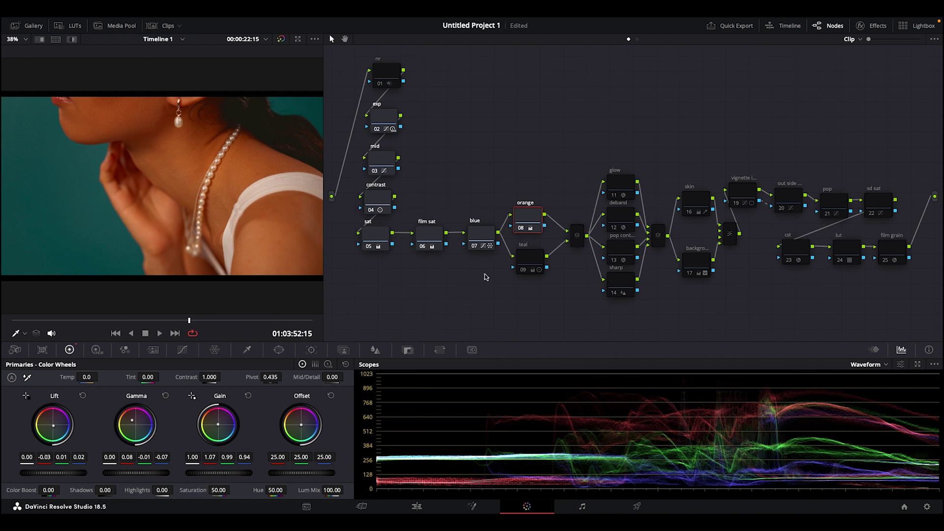
{"action": "left_click", "coordinate": [529, 259]}
{"action": "left_click", "coordinate": [524, 270]}
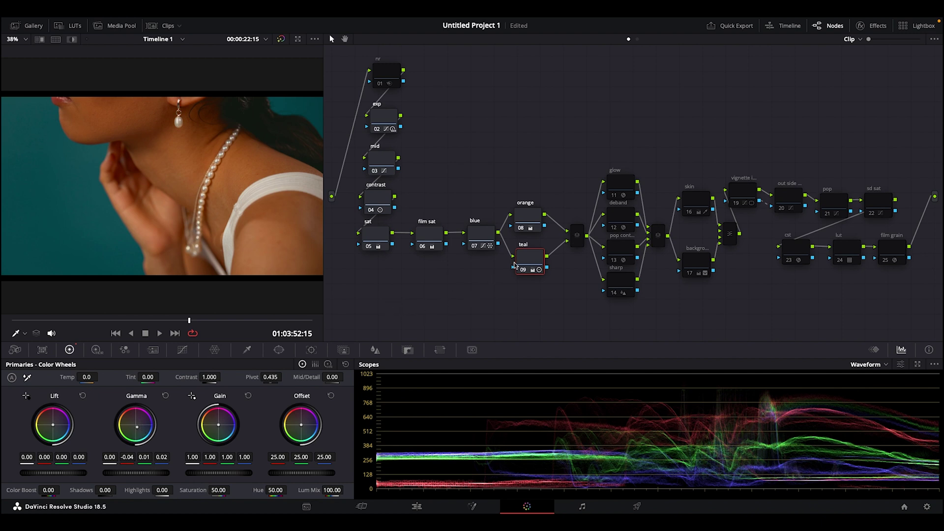
{"action": "left_click", "coordinate": [614, 192]}
{"action": "left_click", "coordinate": [615, 196]}
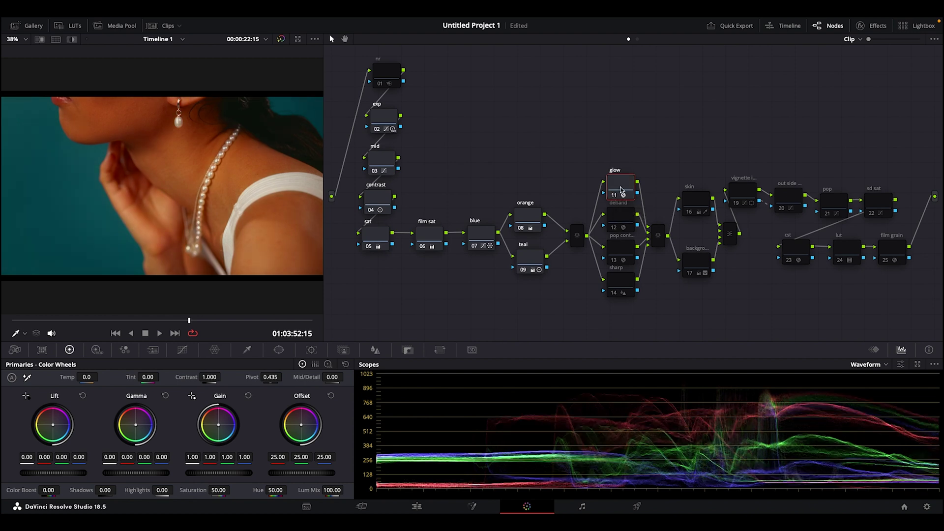
Review the Glow effect's Global Blend (0.587), then the deband node's Edge Threshold and Radius.
{"action": "left_click", "coordinate": [877, 26]}
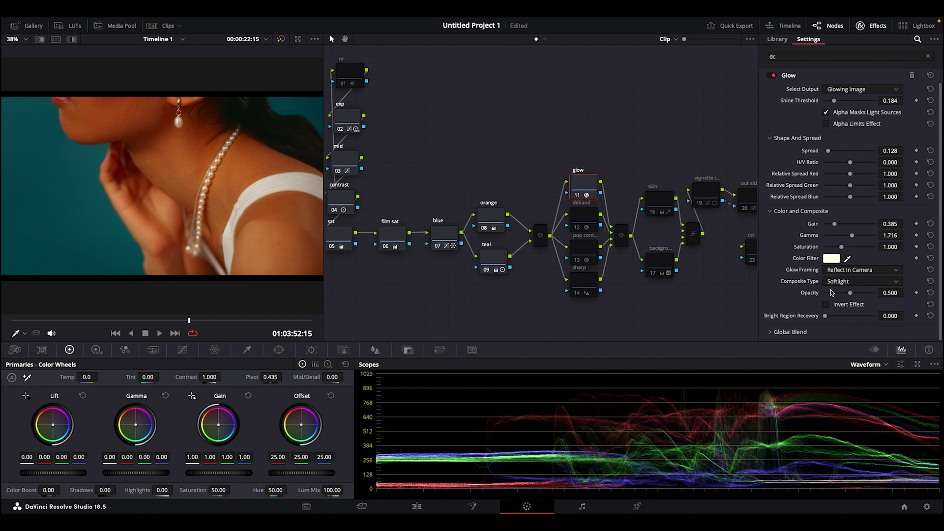
{"action": "left_click", "coordinate": [827, 333]}
{"action": "scroll", "coordinate": [828, 334], "scroll_direction": "down", "scroll_amount": 1}
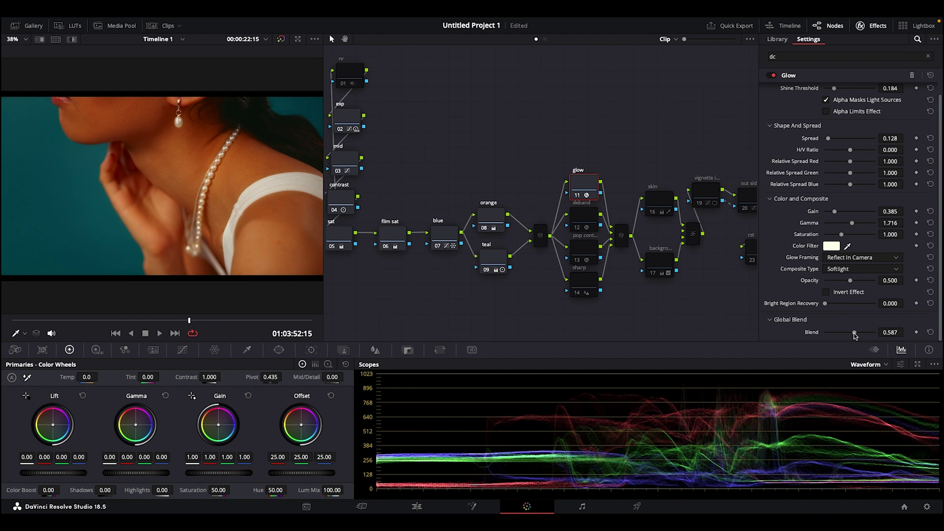
{"action": "left_click", "coordinate": [583, 224]}
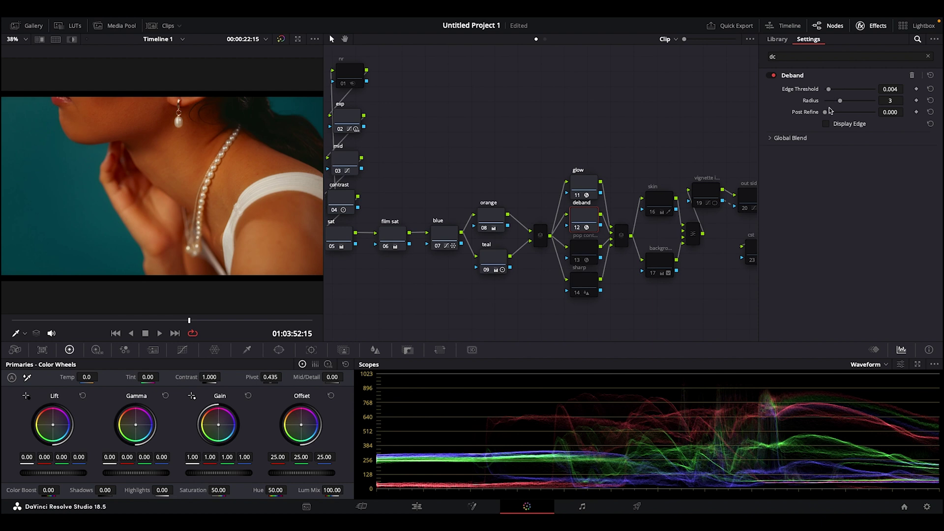
Set Deband Edge Threshold to 0.000 and scrub to the face close-up on the pop contrast node.
{"action": "left_click_drag", "start_coordinate": [829, 89], "coordinate": [820, 92]}
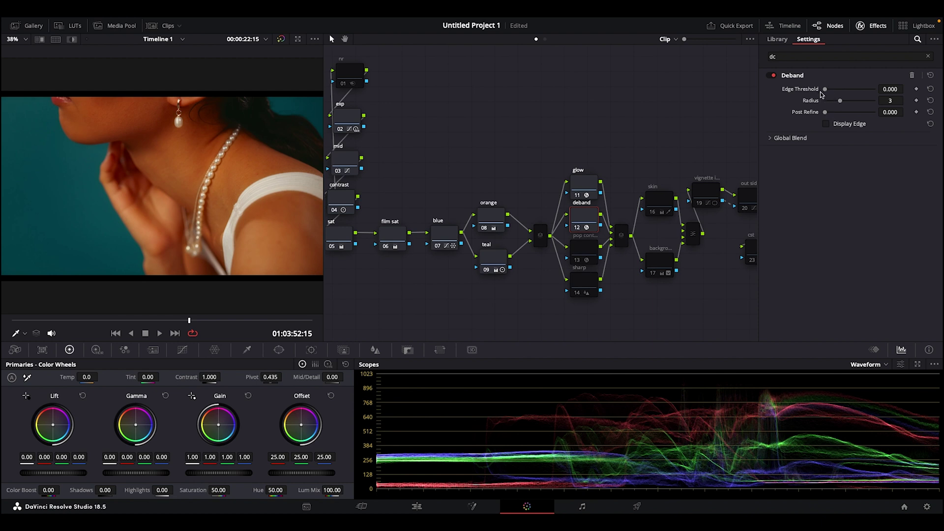
{"action": "left_click", "coordinate": [588, 248]}
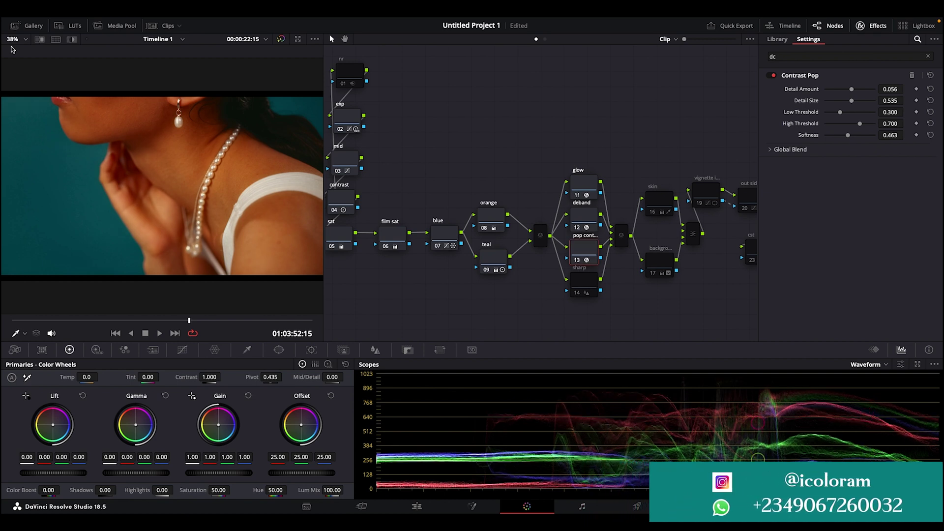
{"action": "left_click", "coordinate": [286, 320]}
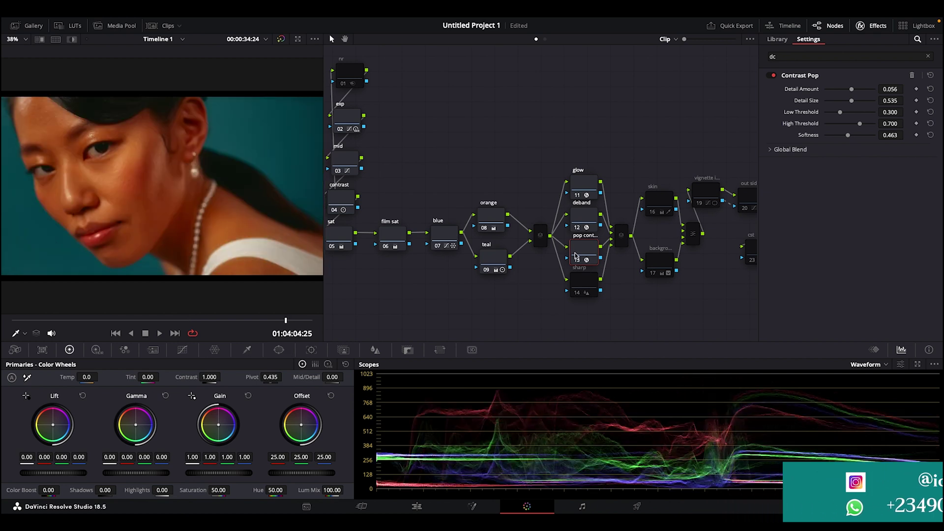
{"action": "left_click", "coordinate": [298, 320]}
{"action": "left_click_drag", "start_coordinate": [297, 320], "coordinate": [301, 320]}
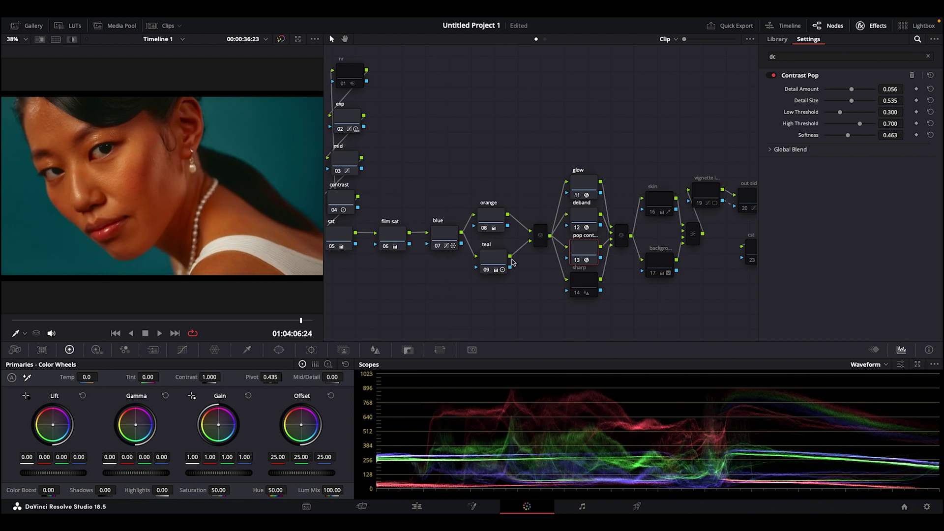
Toggle Contrast Pop (Detail Amount 0.056, Detail Size 0.535) off and on to compare.
{"action": "key", "text": "ctrl+d"}
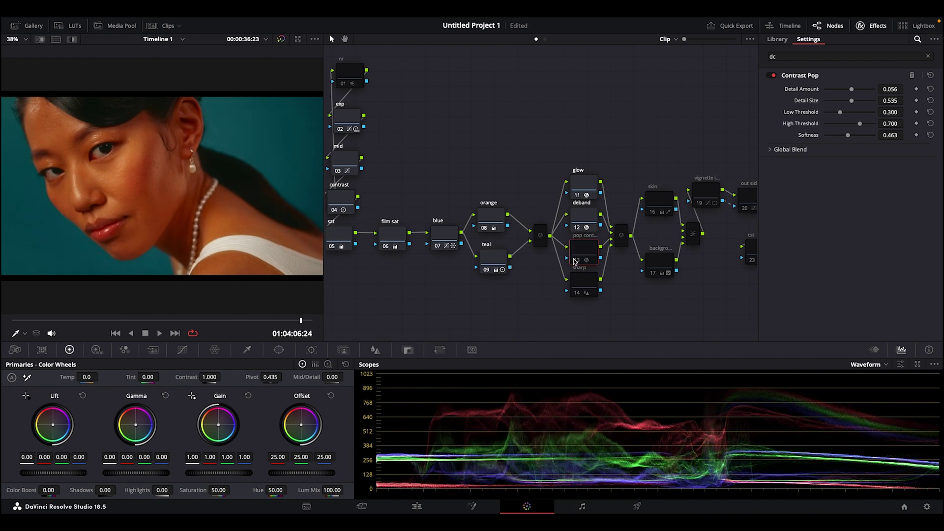
{"action": "key", "text": "ctrl+d"}
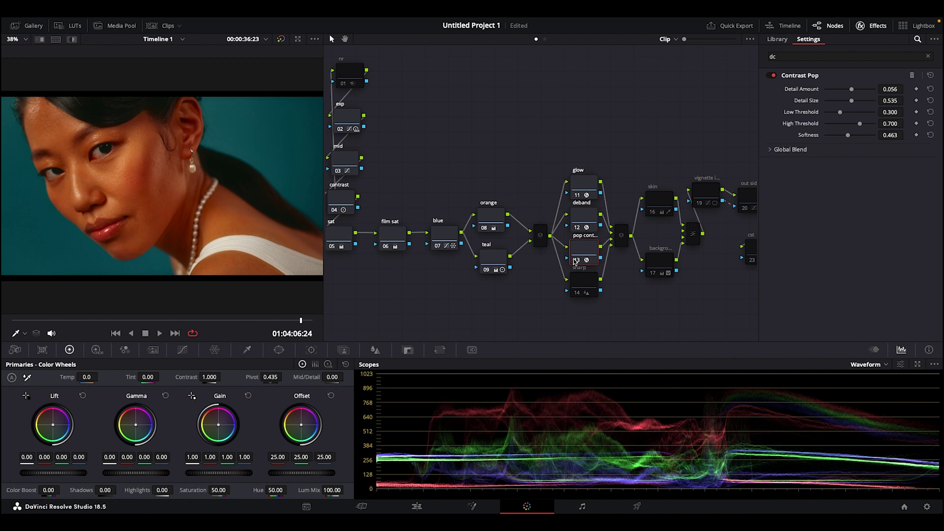
{"action": "key", "text": "ctrl+d"}
{"action": "key", "text": "ctrl+d"}
Enable the sharp node (Blur Radius 0.47) and the skin node (Blur Radius 0.50).
{"action": "left_click", "coordinate": [577, 284]}
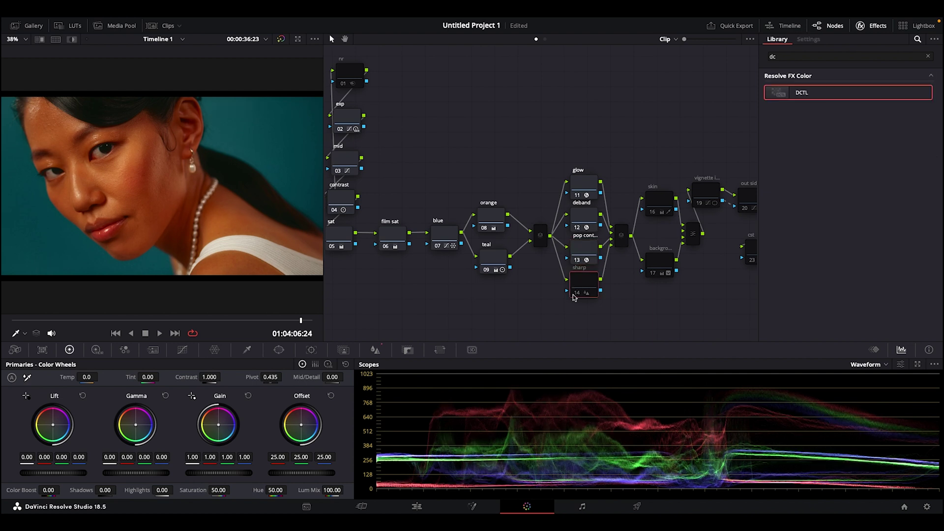
{"action": "key", "text": "ctrl+d"}
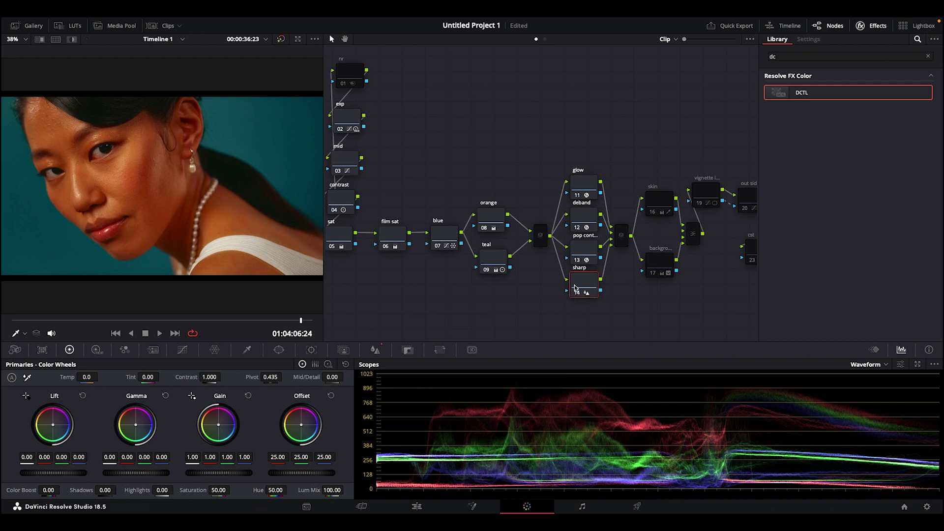
{"action": "left_click", "coordinate": [375, 350]}
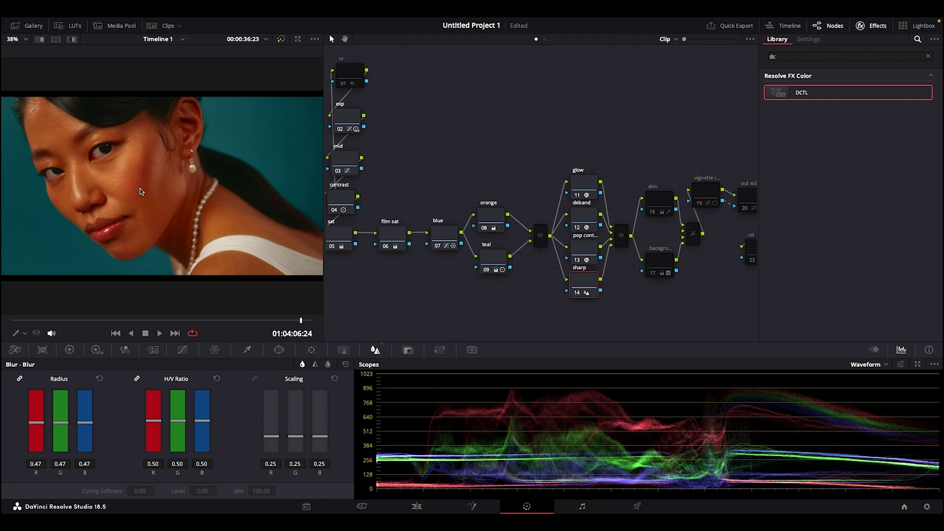
{"action": "left_click", "coordinate": [664, 203]}
{"action": "left_click", "coordinate": [652, 212]}
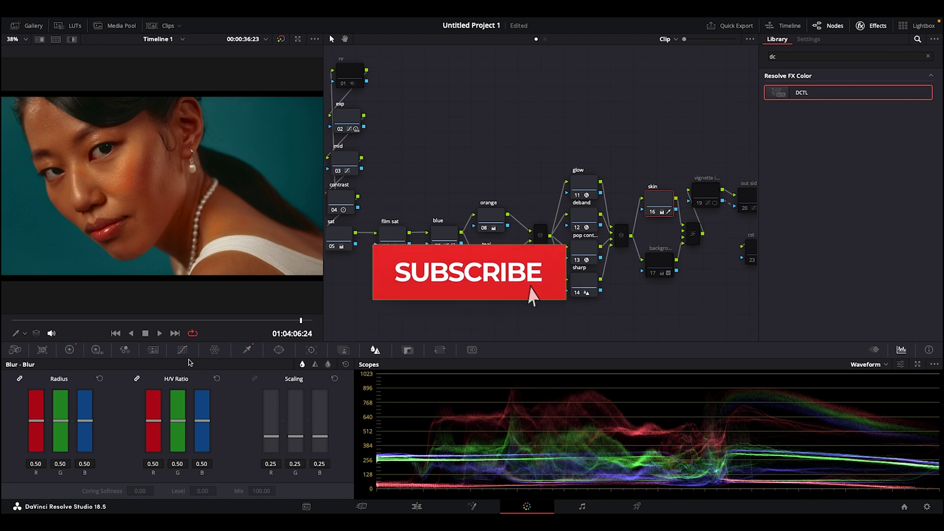
Check the skin node's HSL qualifier key in Highlight view, then select the background node.
{"action": "left_click", "coordinate": [241, 351]}
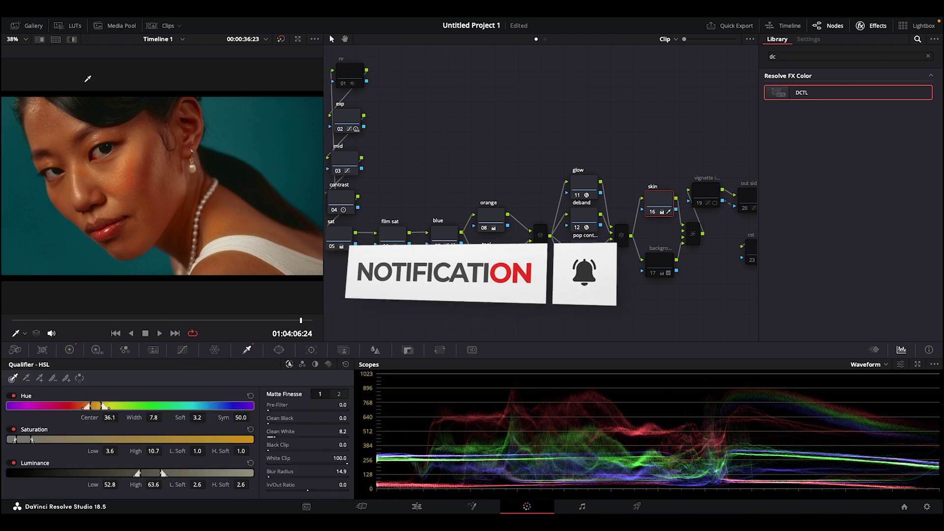
{"action": "left_click", "coordinate": [72, 39]}
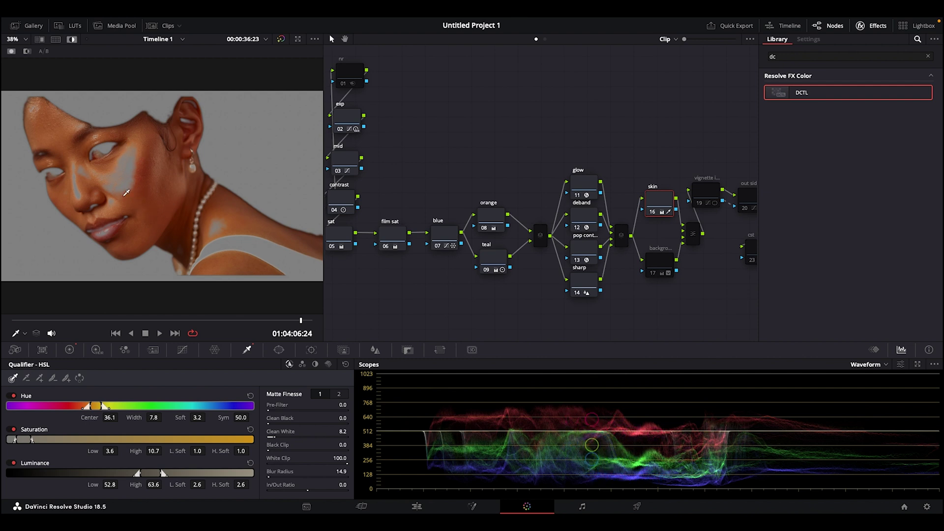
{"action": "left_click", "coordinate": [72, 40]}
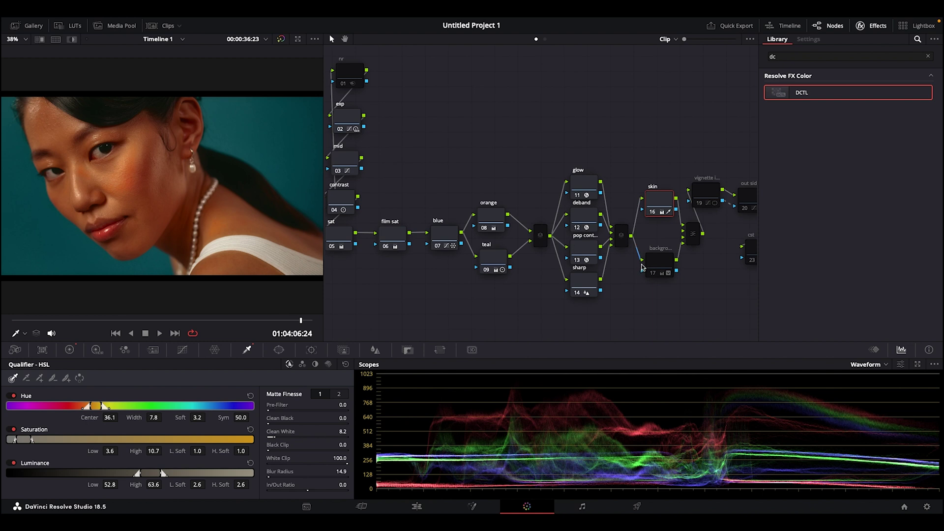
{"action": "left_click", "coordinate": [657, 270]}
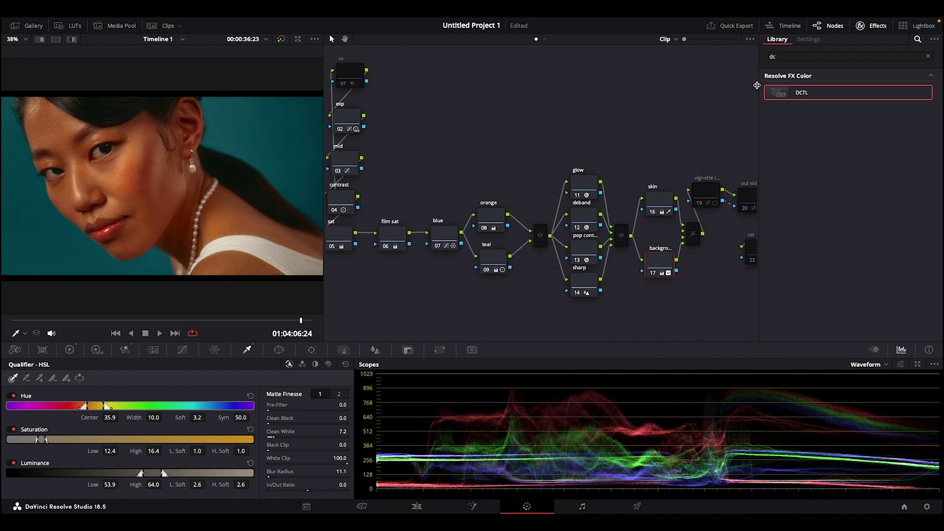
Close the effect settings, select the vignette node and display its shape windows.
{"action": "left_click", "coordinate": [861, 26]}
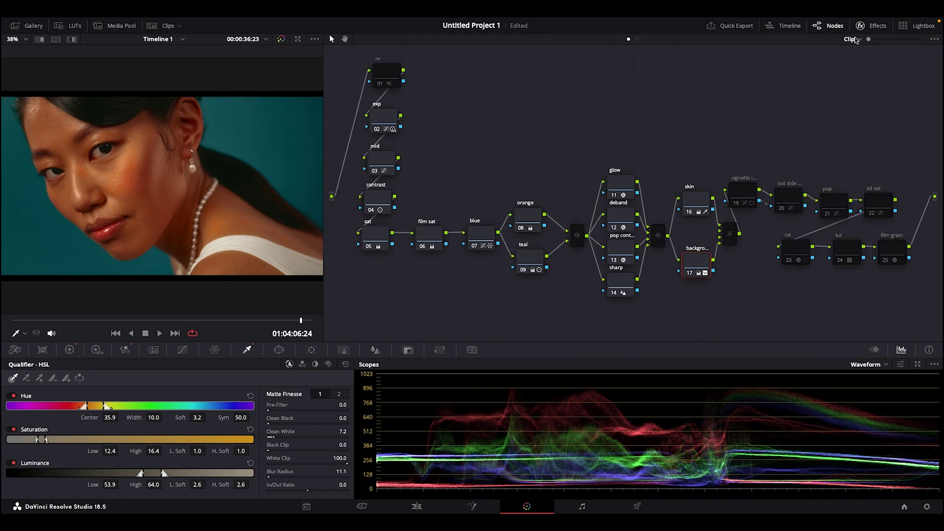
{"action": "left_click", "coordinate": [745, 193]}
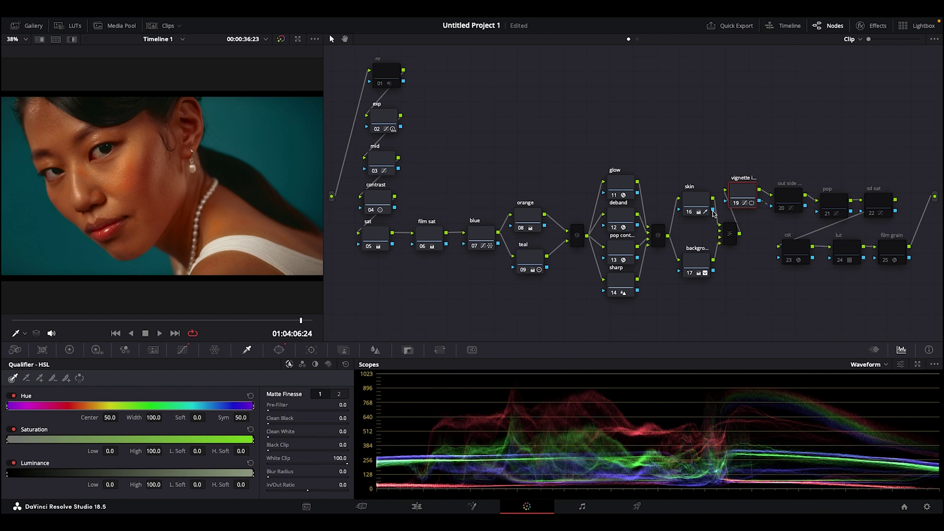
{"action": "left_click", "coordinate": [279, 350]}
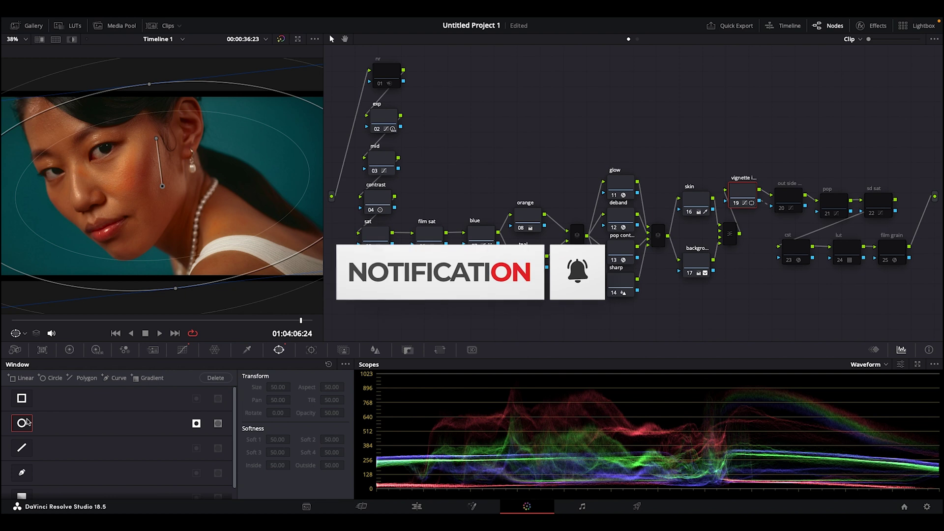
Switch the Curves palette to Custom mode and view the out side node's curve.
{"action": "left_click", "coordinate": [183, 349]}
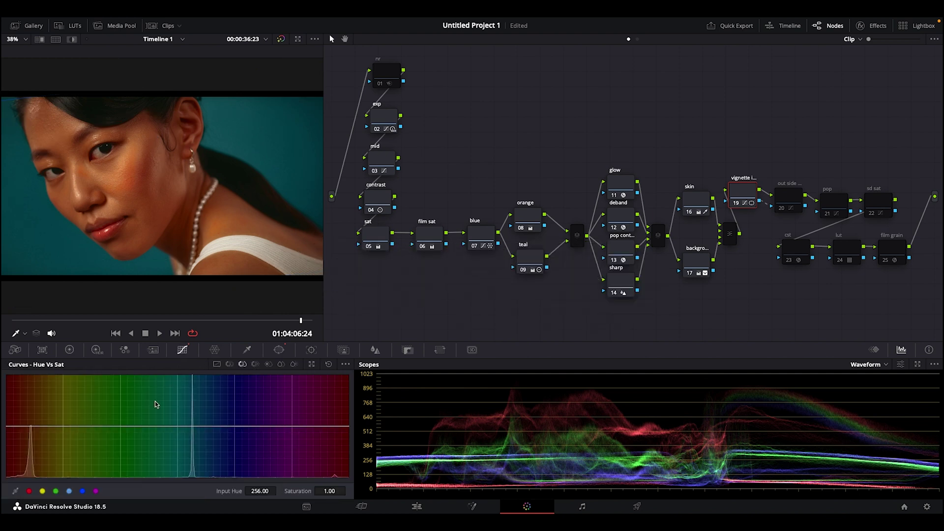
{"action": "left_click", "coordinate": [216, 365]}
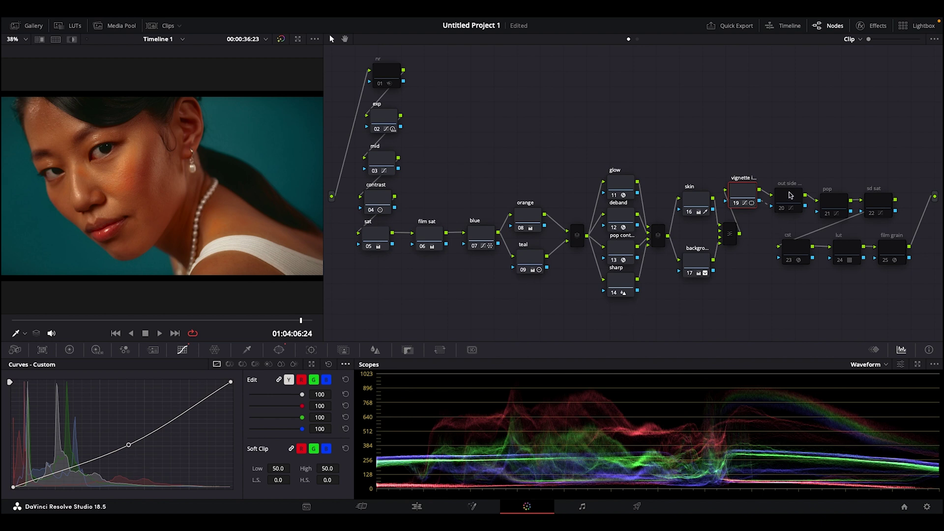
{"action": "left_click", "coordinate": [791, 195]}
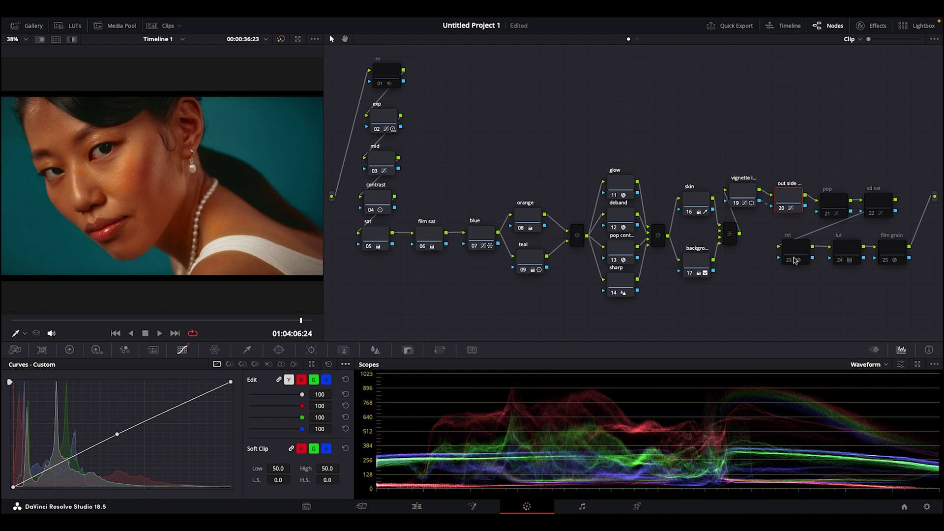
Enable the pop contrast node 21, then enable sd sat node 22's Sat vs Sat curve (0.50 to 0.43).
{"action": "left_click", "coordinate": [831, 212]}
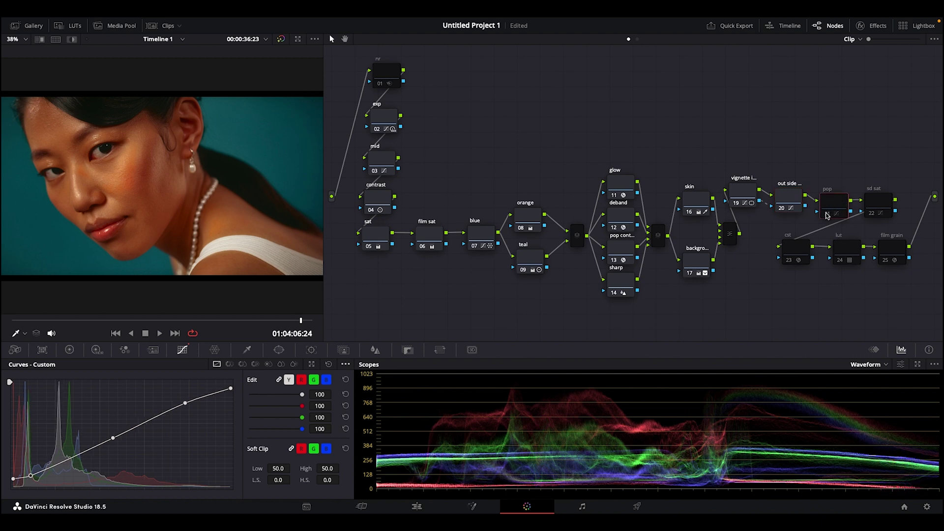
{"action": "left_click", "coordinate": [828, 215]}
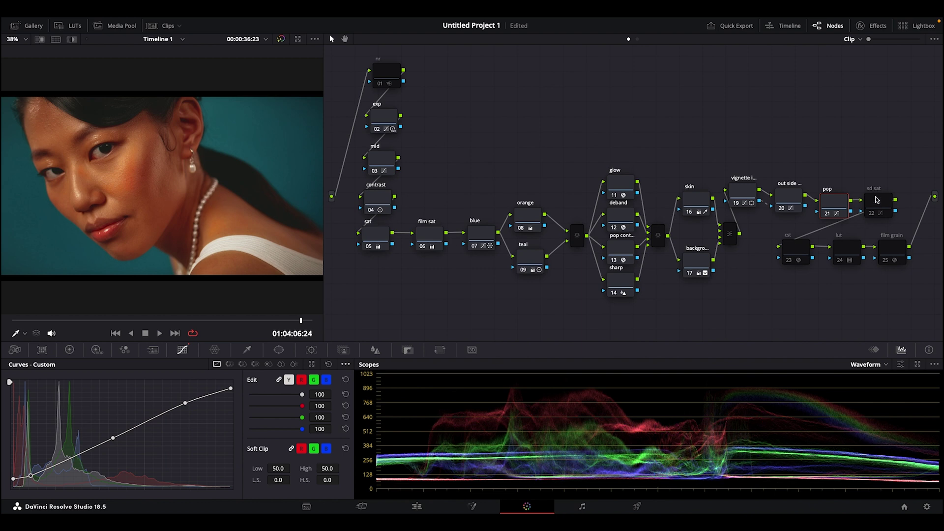
{"action": "left_click", "coordinate": [876, 199]}
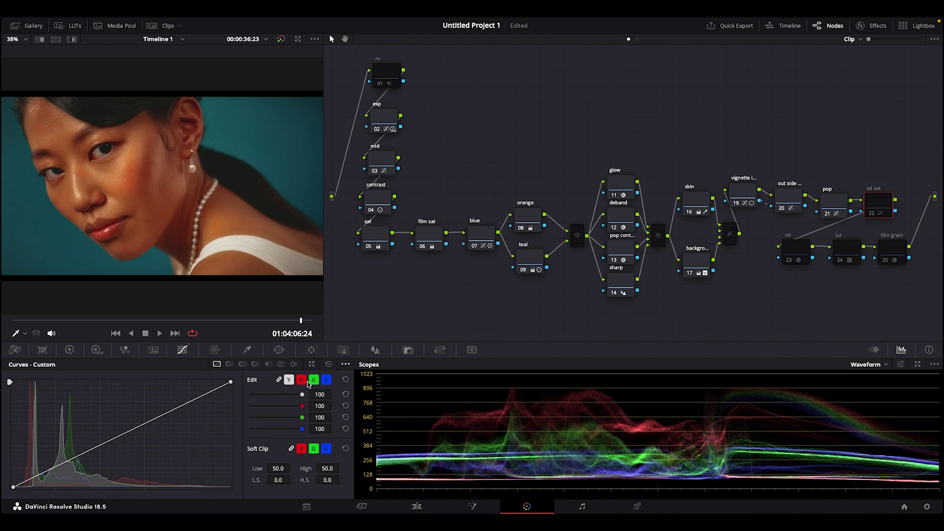
{"action": "left_click", "coordinate": [281, 364]}
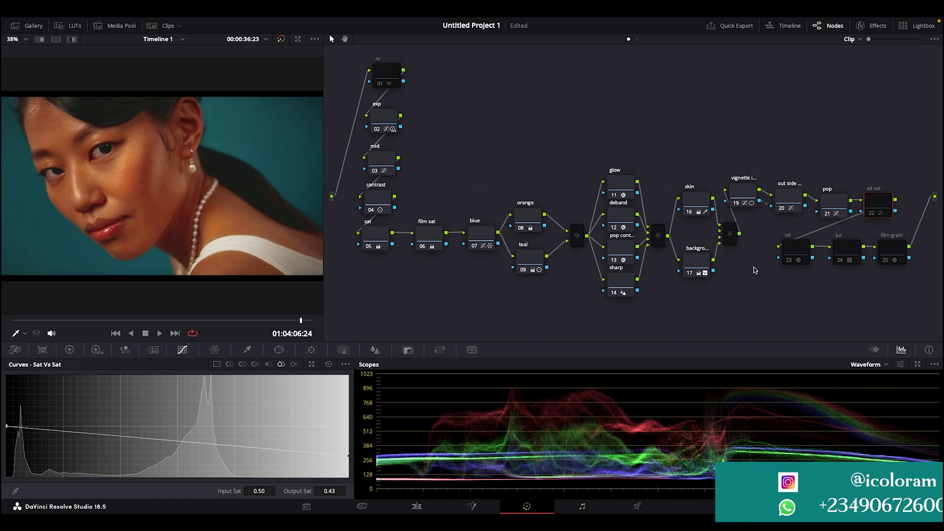
{"action": "left_click", "coordinate": [872, 214]}
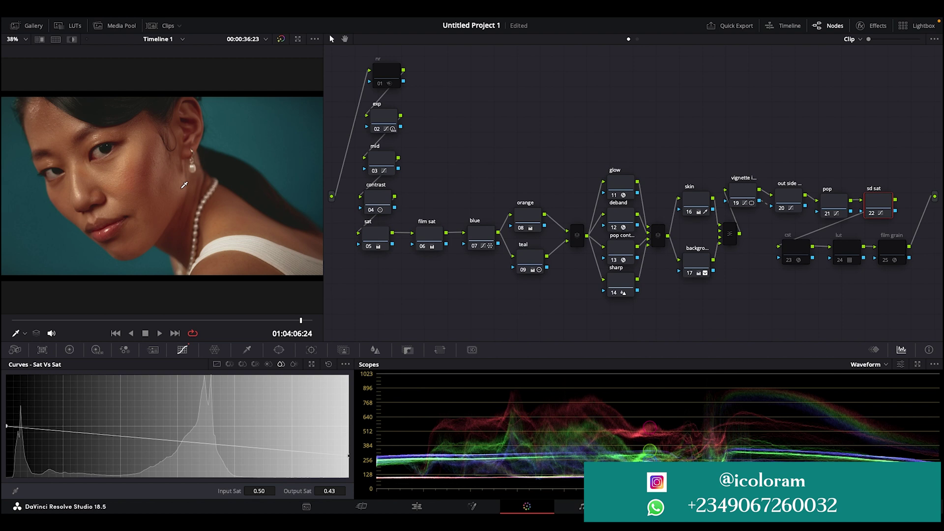
Feed cst node 23 from sd sat, enable it, and confirm Gamma 2.4 to Cineon Film Log.
{"action": "left_click", "coordinate": [790, 249]}
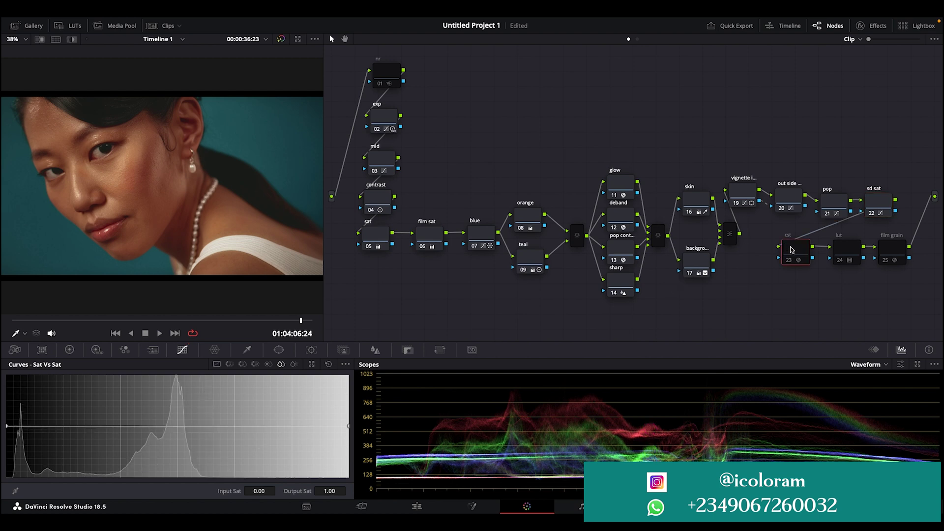
{"action": "left_click_drag", "start_coordinate": [819, 206], "coordinate": [895, 200]}
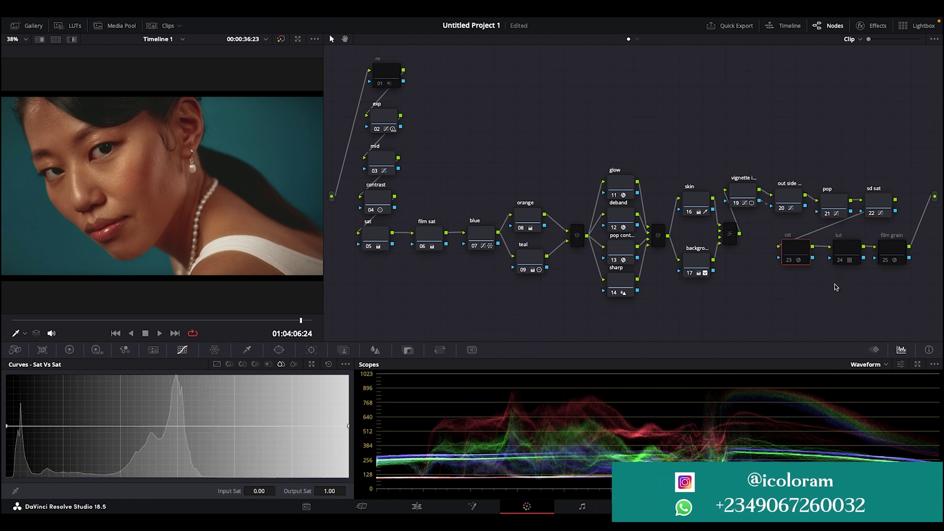
{"action": "left_click", "coordinate": [791, 253]}
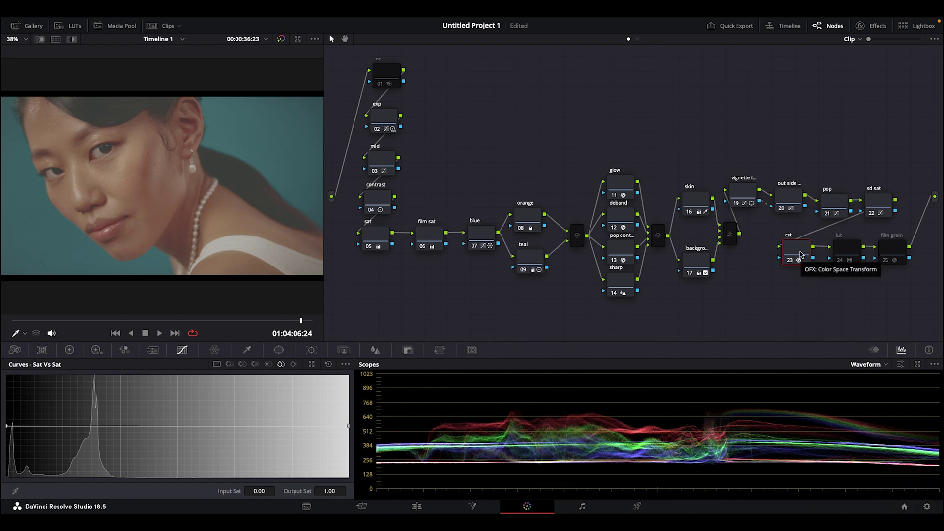
{"action": "left_click", "coordinate": [868, 26]}
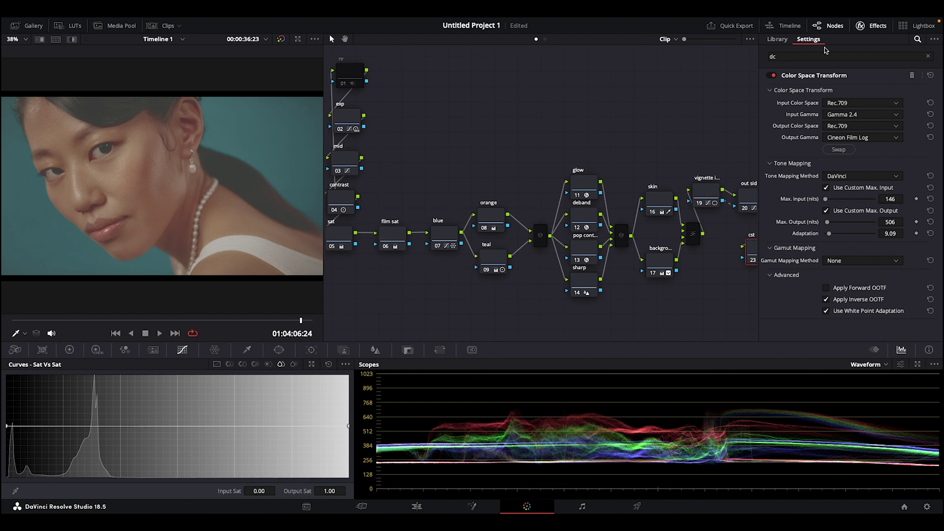
Close the effect settings and switch on lut node 24.
{"action": "left_click", "coordinate": [876, 26]}
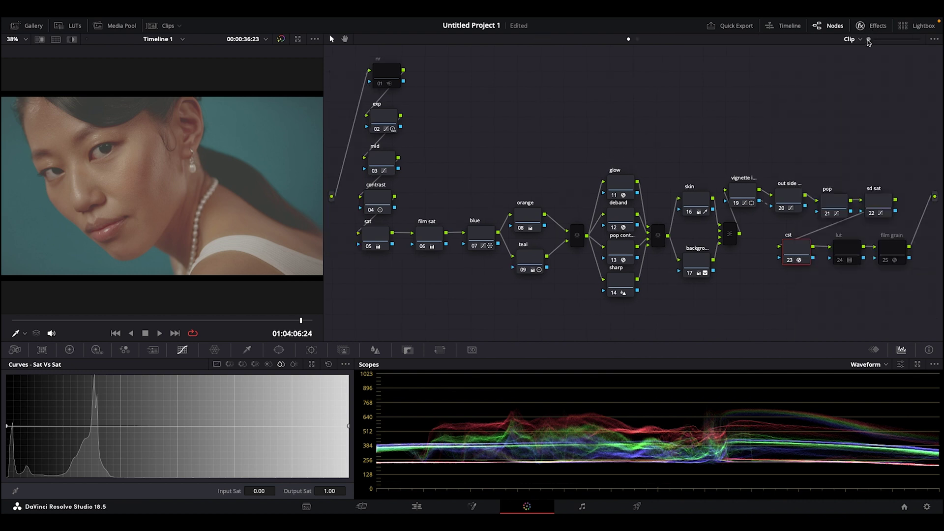
{"action": "left_click", "coordinate": [842, 249]}
{"action": "left_click", "coordinate": [839, 261]}
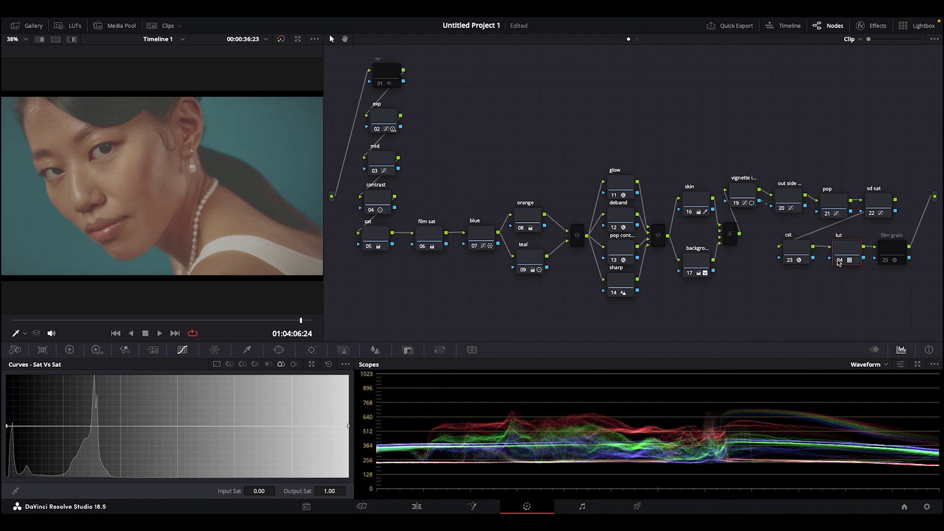
Confirm lut node 24 uses the Film Looks Rec709 Kodak 2383 D65 LUT, then select the film grain node.
{"action": "right_click", "coordinate": [843, 253]}
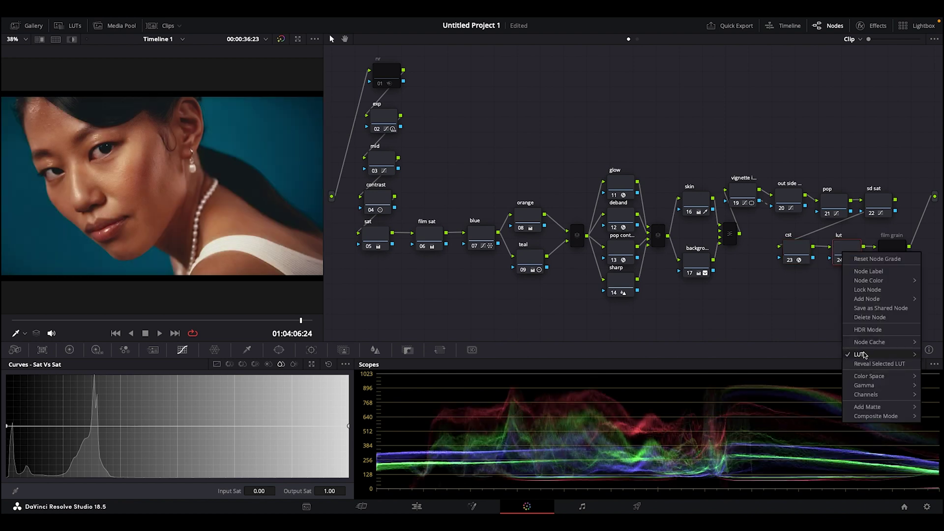
{"action": "mouse_move", "coordinate": [861, 355]}
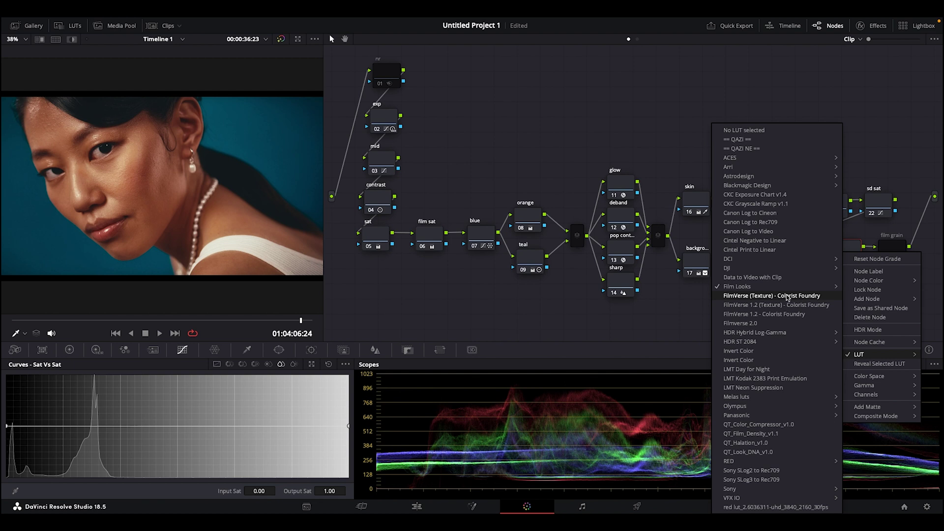
{"action": "mouse_move", "coordinate": [762, 288]}
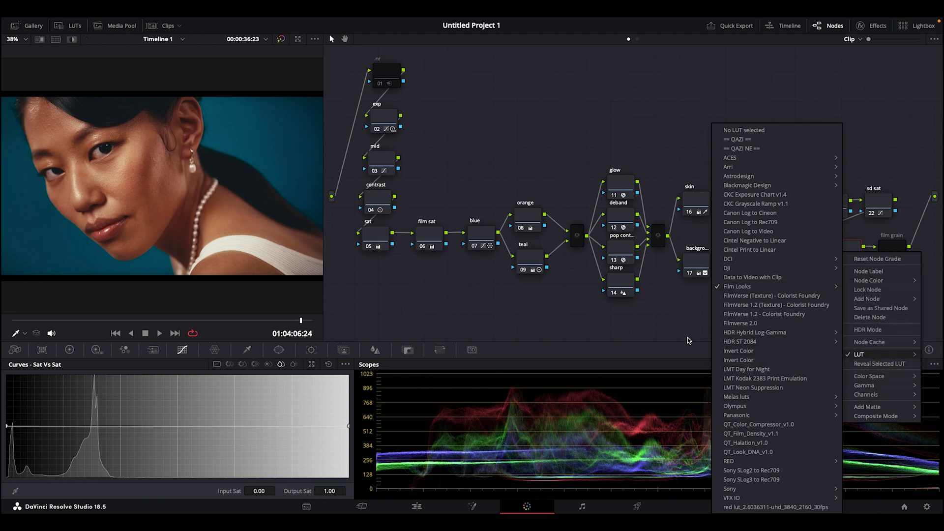
{"action": "left_click", "coordinate": [848, 291]}
{"action": "left_click", "coordinate": [883, 252]}
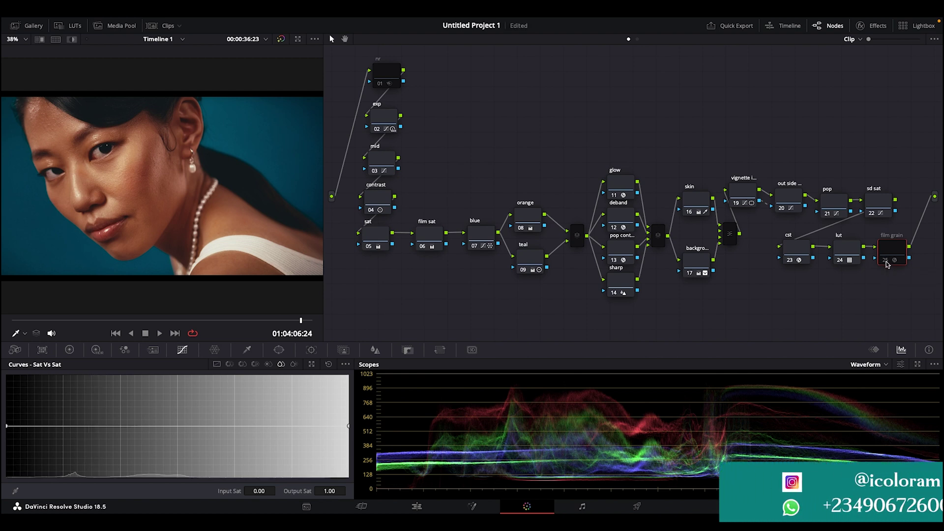
Enable film grain node 25 with Ctrl+D, then select the nr node and zoom the viewer to inspect the grain.
{"action": "key", "text": "ctrl+d"}
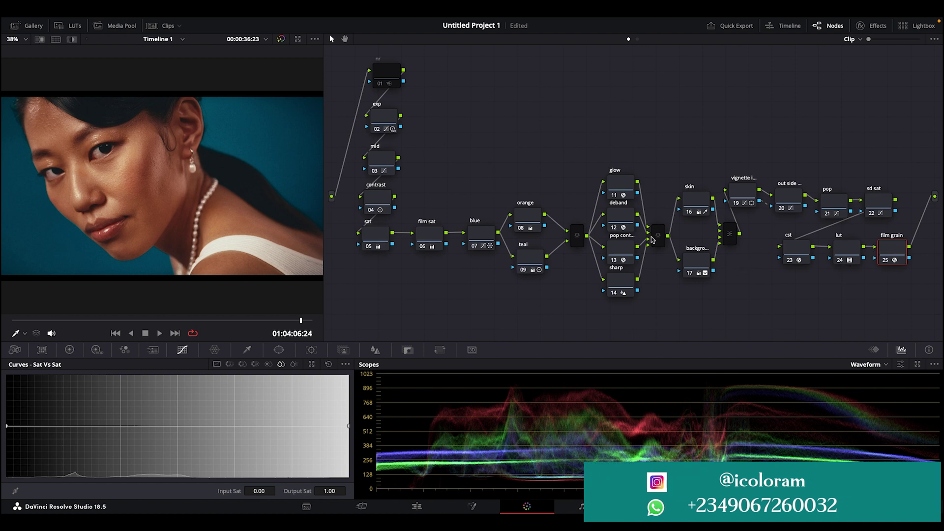
{"action": "left_click", "coordinate": [387, 74]}
{"action": "scroll", "coordinate": [208, 209], "scroll_direction": "up", "scroll_amount": 5}
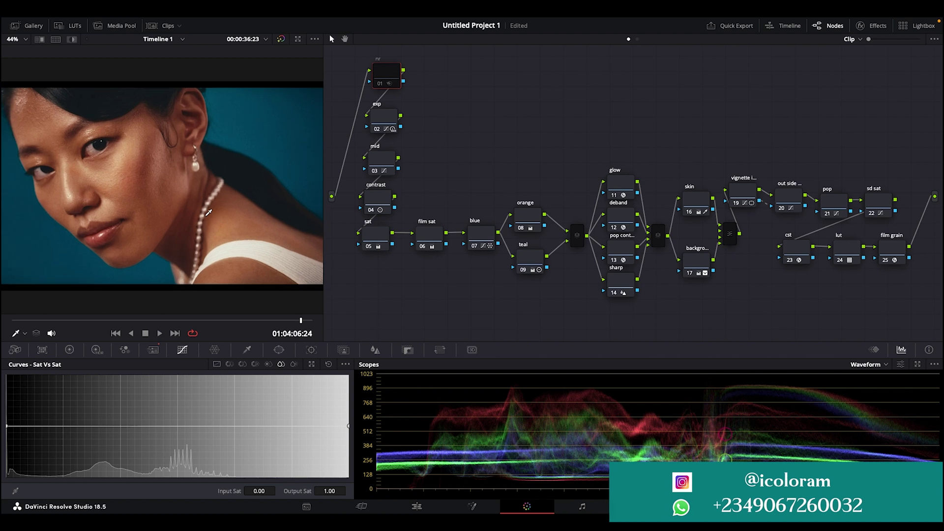
{"action": "scroll", "coordinate": [206, 232], "scroll_direction": "up", "scroll_amount": 2}
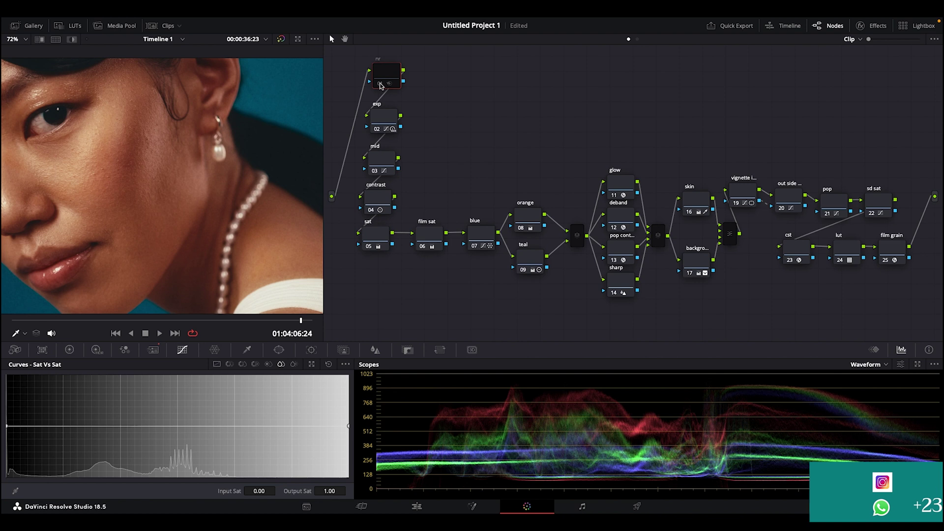
{"action": "scroll", "coordinate": [249, 193], "scroll_direction": "down", "scroll_amount": 5}
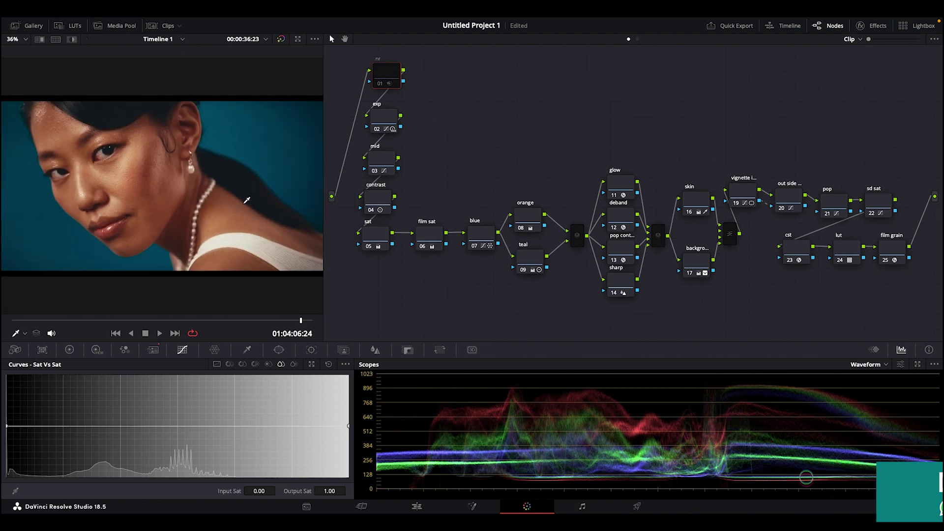
Show the nr node's Motion Effects (3-frame Temporal NR, Luma 3.0, Chroma 4.0) and jump to a later neck close-up.
{"action": "left_click", "coordinate": [154, 349]}
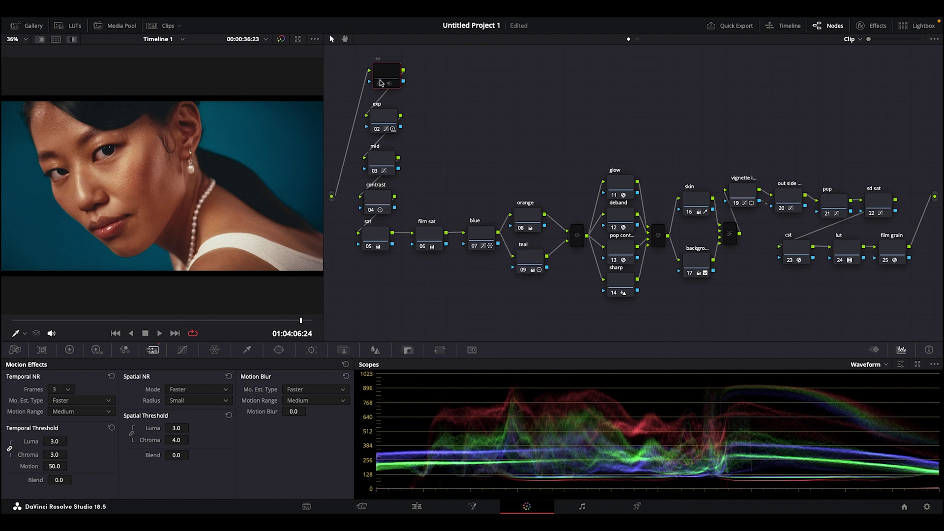
{"action": "scroll", "coordinate": [143, 200], "scroll_direction": "up", "scroll_amount": 5}
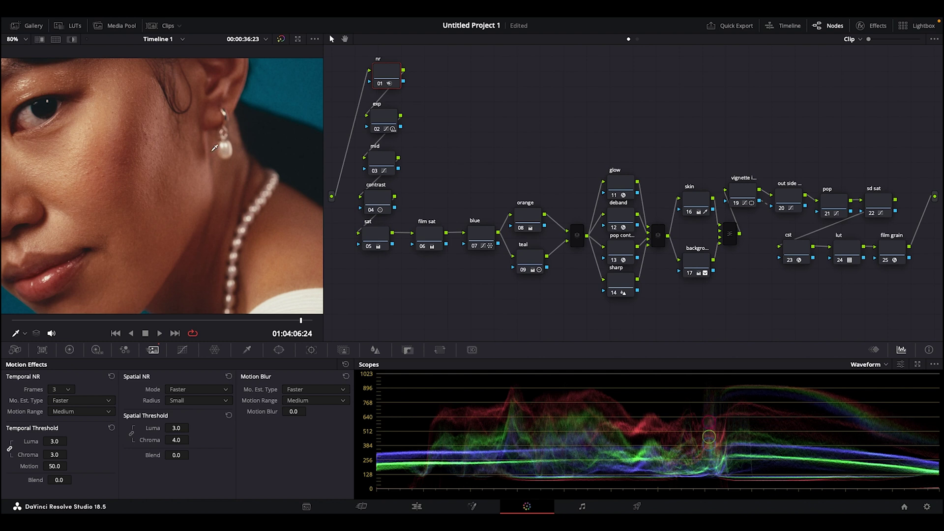
{"action": "scroll", "coordinate": [158, 251], "scroll_direction": "down", "scroll_amount": 10}
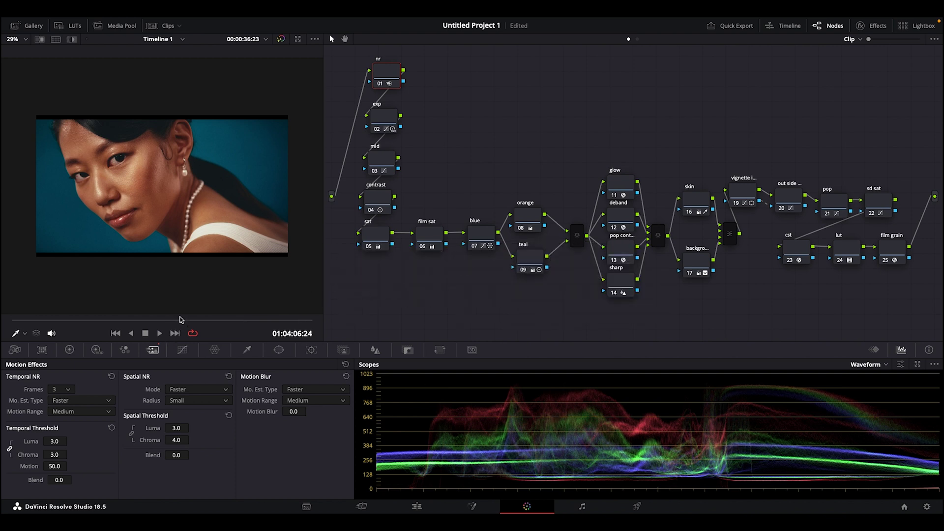
{"action": "left_click", "coordinate": [73, 320]}
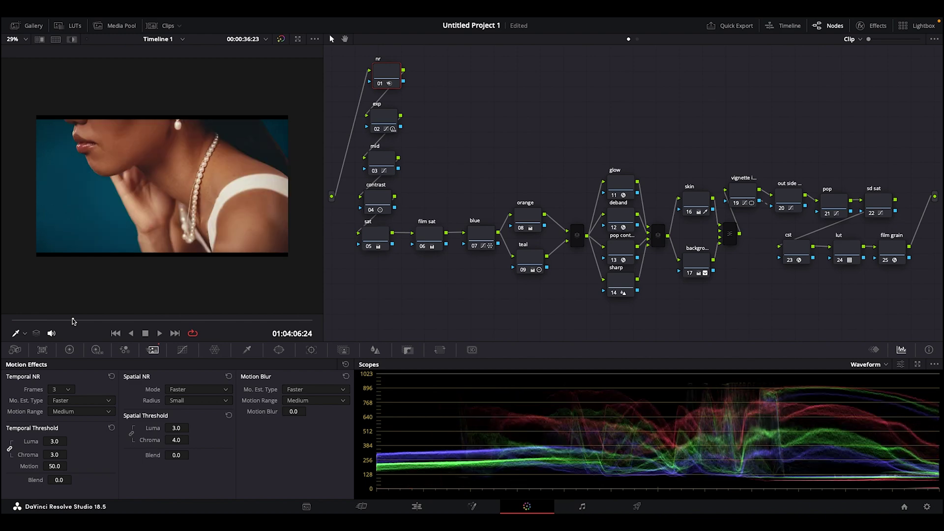